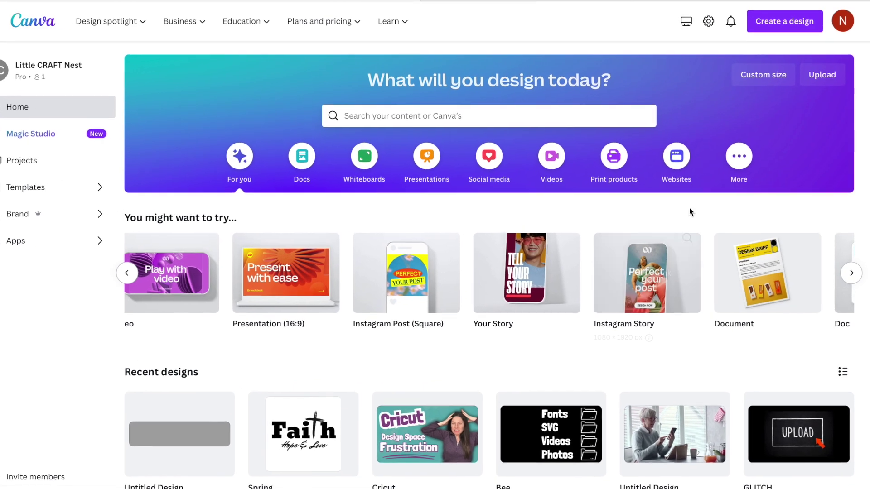
# Create a new blank custom-size design measuring 4 × 4 inches.
pyautogui.click(773, 28)
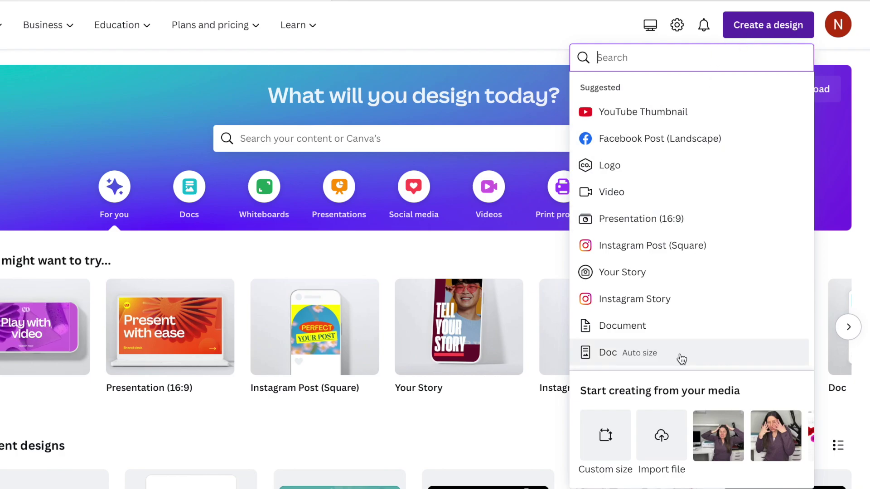
pyautogui.click(610, 439)
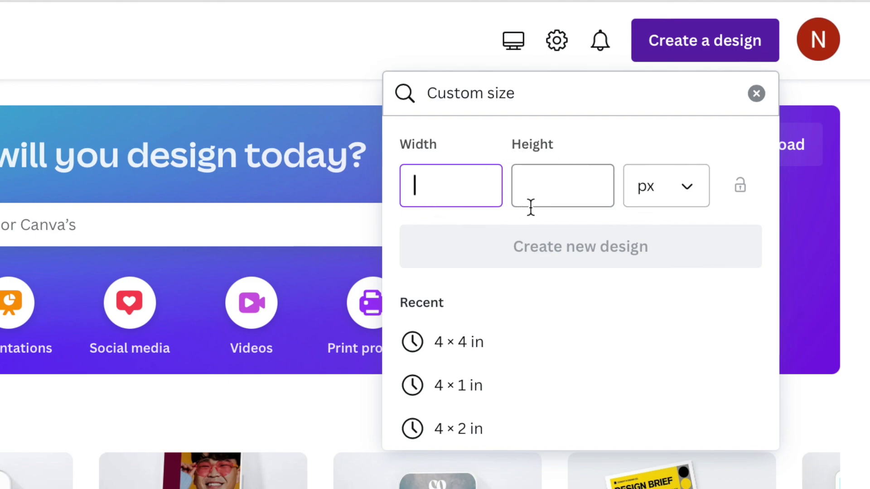
pyautogui.click(688, 194)
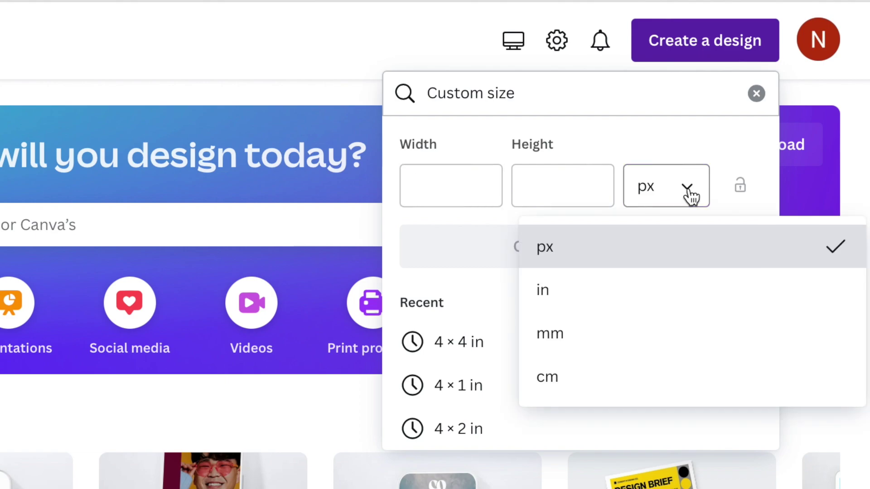
pyautogui.click(582, 309)
pyautogui.click(461, 182)
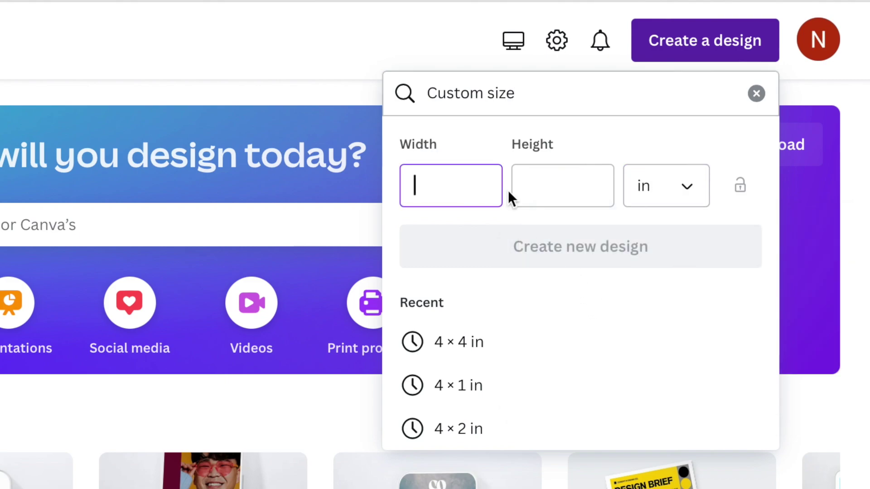
pyautogui.write('4')
pyautogui.click(538, 189)
pyautogui.write('4')
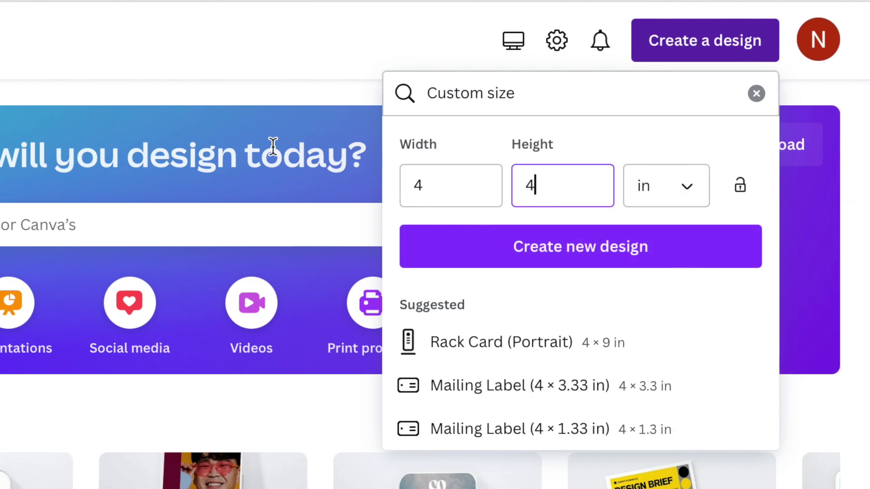
pyautogui.hotkey('shift', 'Tab')
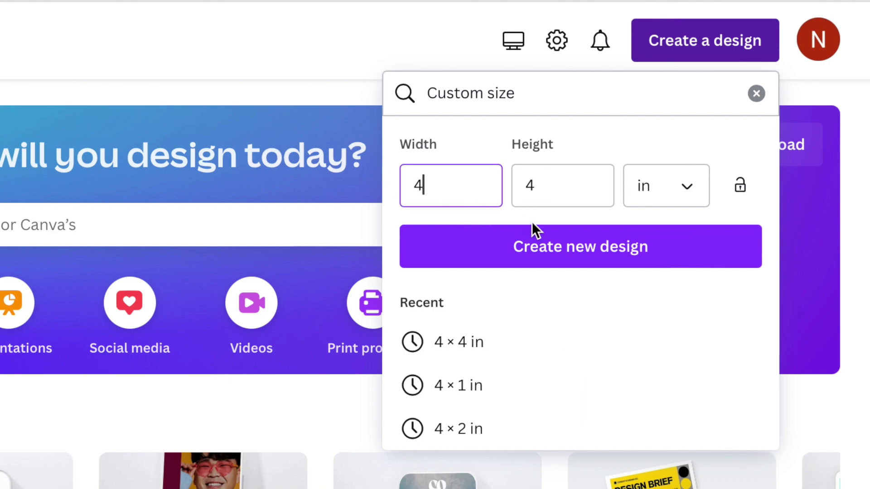
pyautogui.click(532, 249)
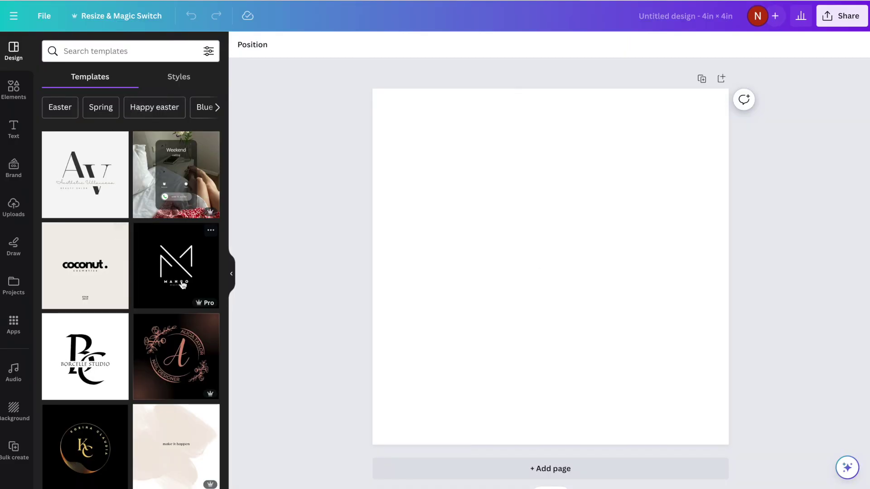
pyautogui.scroll(-5, 181, 283)
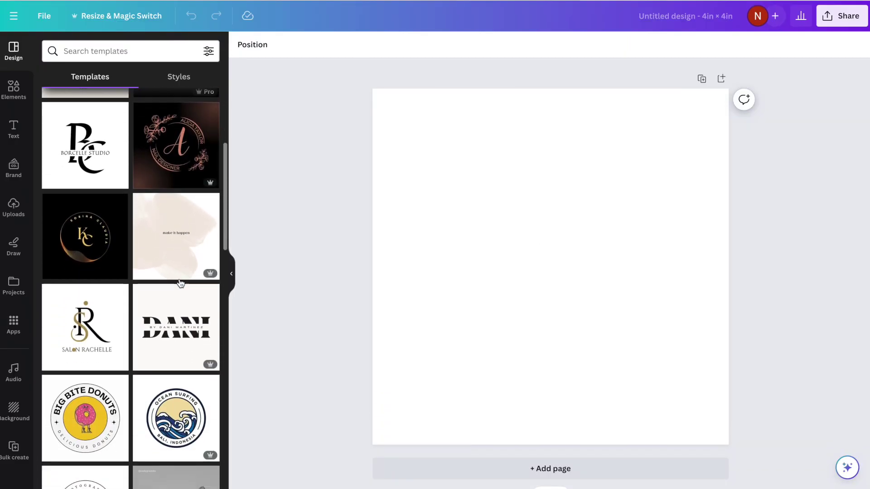
pyautogui.scroll(-10, 180, 284)
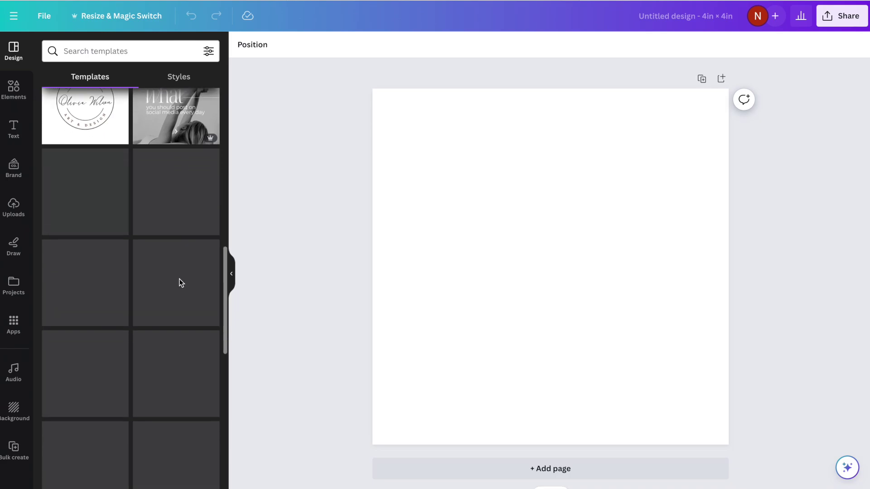
pyautogui.scroll(-4, 178, 278)
pyautogui.scroll(20, 178, 278)
pyautogui.scroll(3, 179, 279)
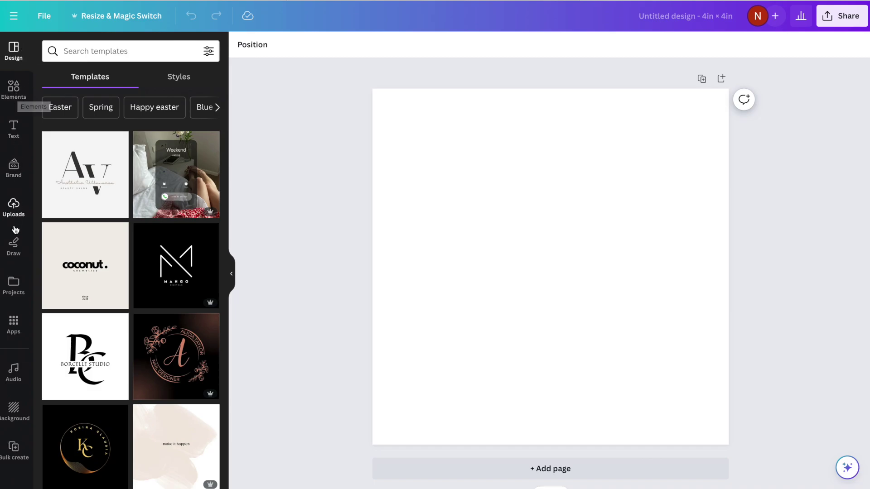
# Add a text box to the blank page and replace its placeholder text with "Faith".
pyautogui.click(15, 137)
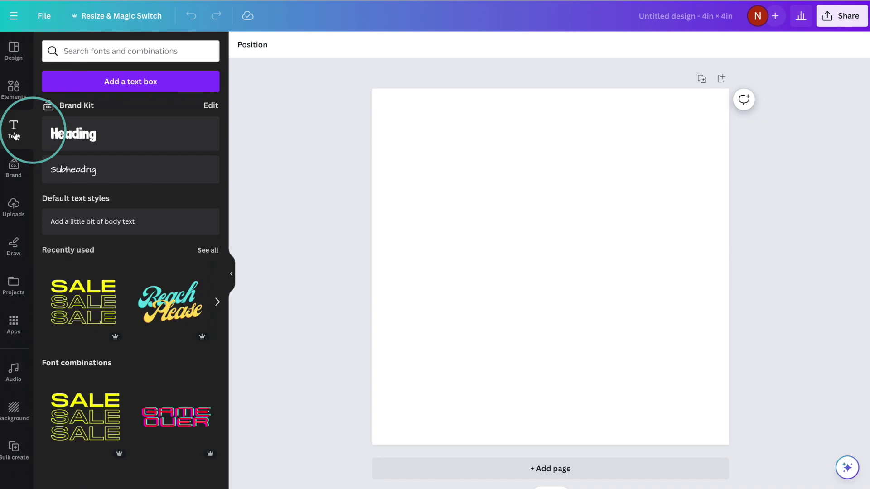
pyautogui.click(123, 83)
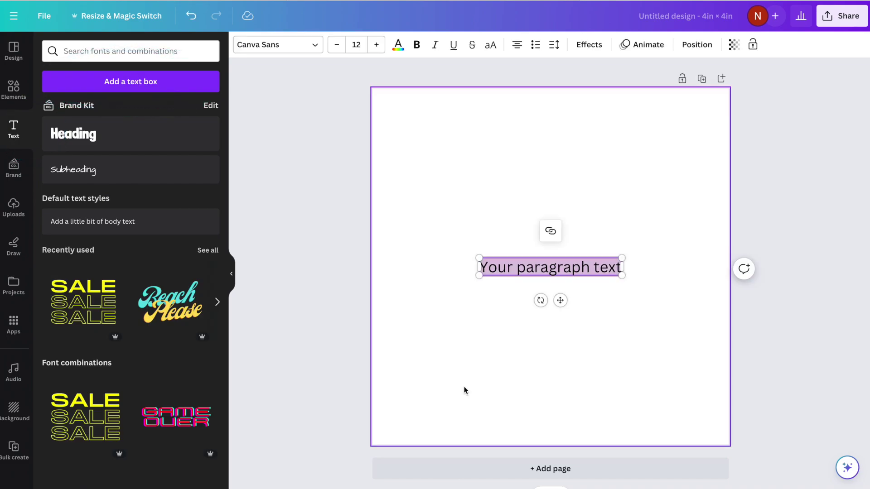
pyautogui.press('BackSpace')
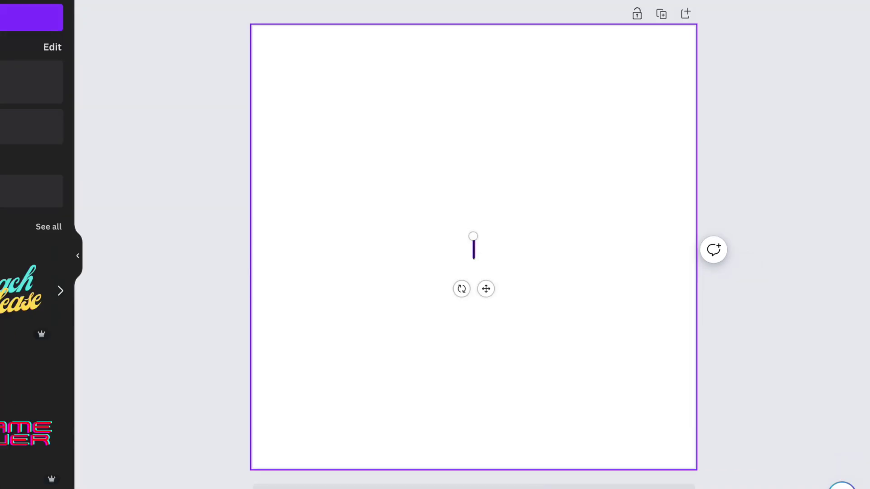
pyautogui.write('Faith')
# Enlarge the "Faith" text to a font size of about 72 and place it in the upper half of the page.
pyautogui.moveTo(452, 237); pyautogui.dragTo(330, 177)
pyautogui.moveTo(496, 258); pyautogui.dragTo(598, 307)
pyautogui.moveTo(451, 220); pyautogui.dragTo(448, 181)
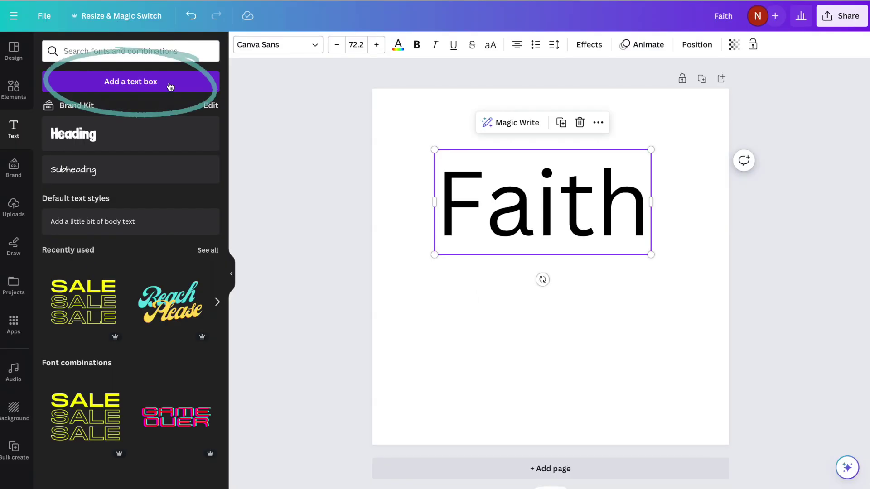
# Add a second text box reading "Hope & Love" directly beneath the "Faith" text.
pyautogui.click(170, 86)
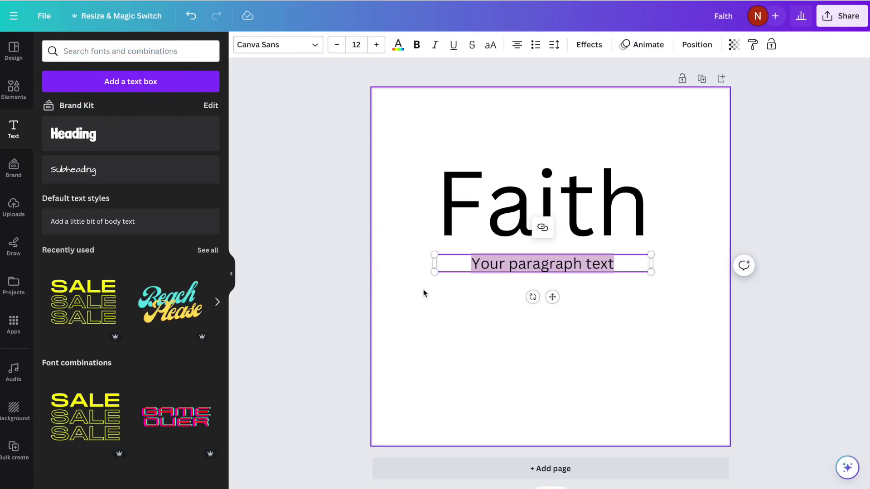
pyautogui.write('Hope & Love')
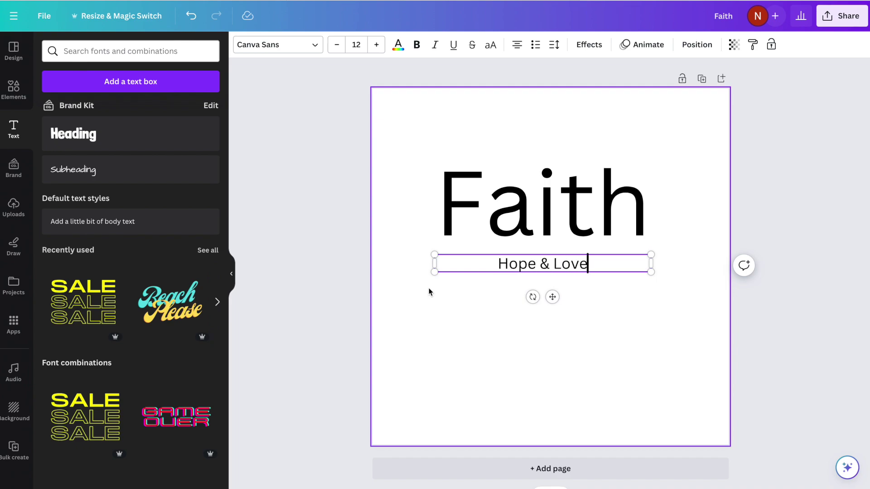
pyautogui.scroll(-5, 176, 314)
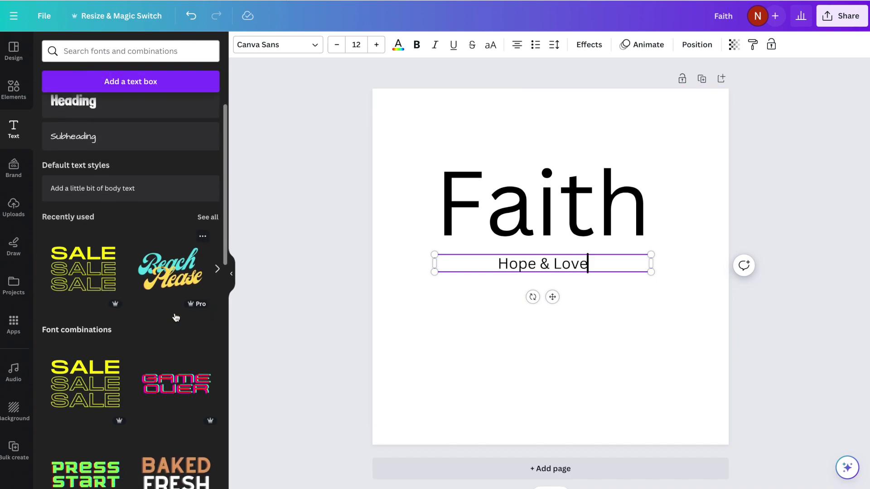
pyautogui.scroll(-7, 176, 317)
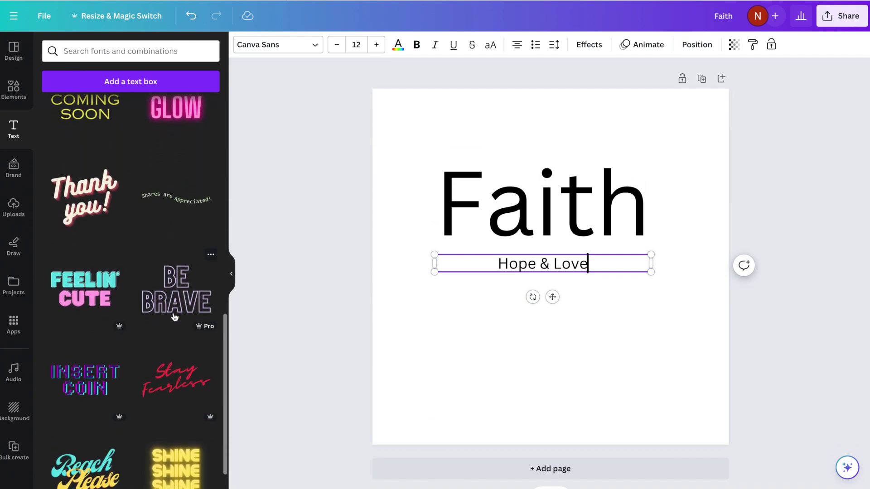
pyautogui.scroll(-4, 175, 317)
pyautogui.scroll(-1, 175, 317)
pyautogui.scroll(17, 174, 317)
# Open the font choices for the "Faith" text and look through the available fonts.
pyautogui.click(498, 216)
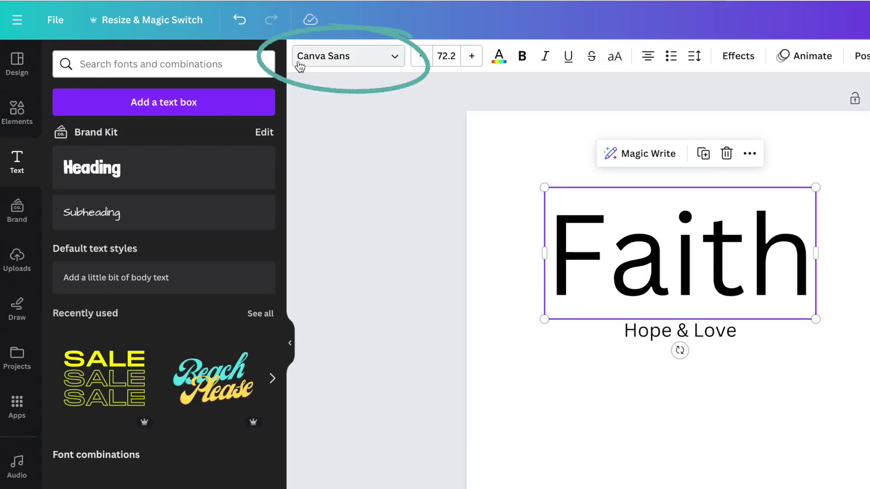
pyautogui.click(385, 66)
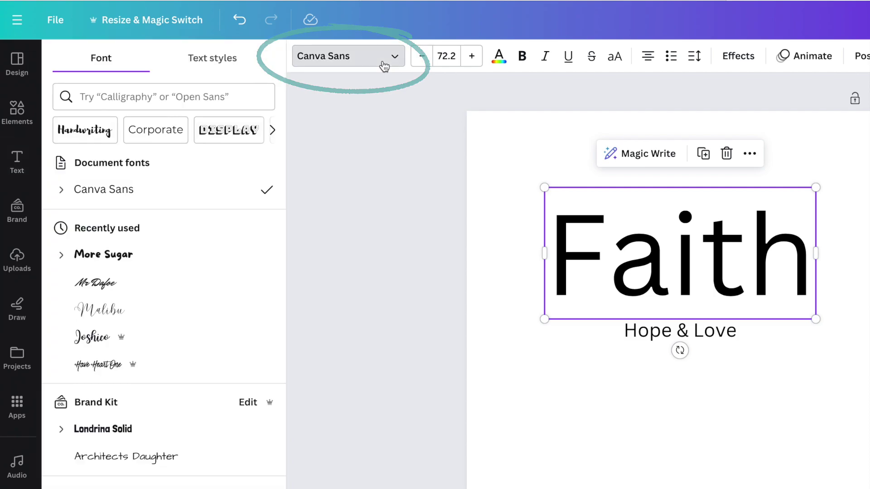
pyautogui.scroll(-10, 198, 303)
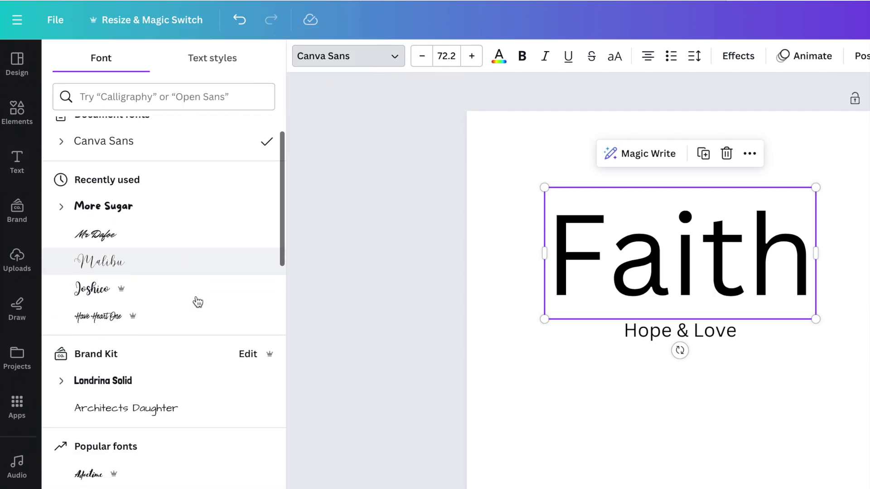
pyautogui.scroll(-15, 198, 302)
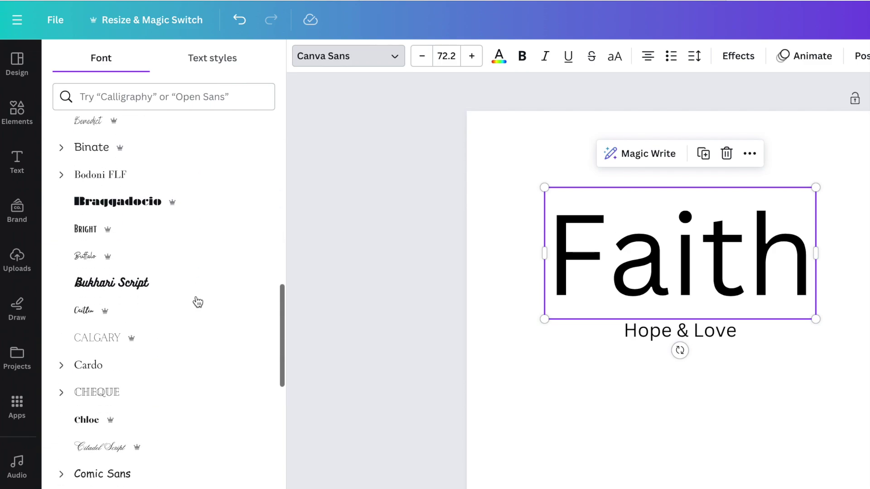
pyautogui.scroll(-10, 198, 302)
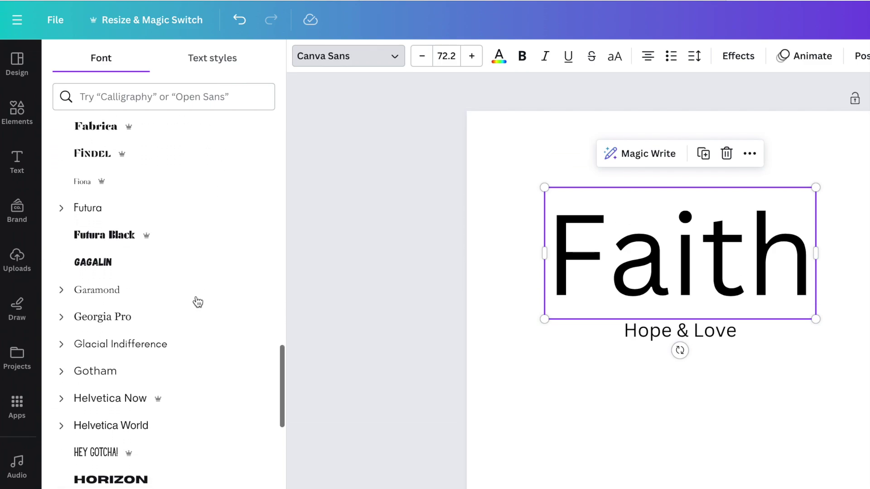
pyautogui.scroll(-10, 198, 303)
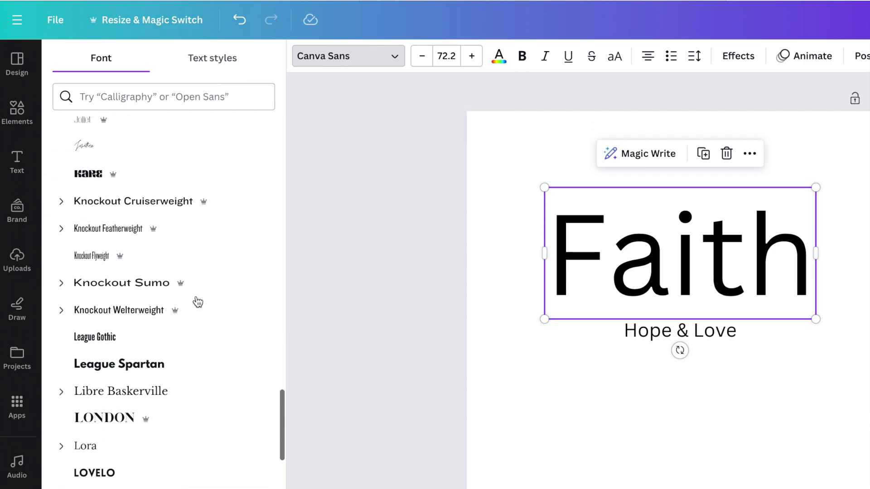
pyautogui.scroll(-6, 197, 302)
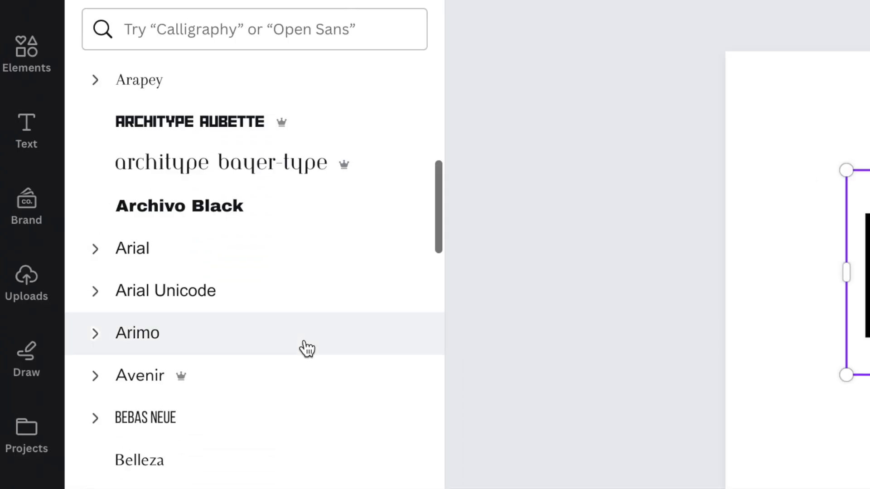
pyautogui.scroll(-1, 195, 301)
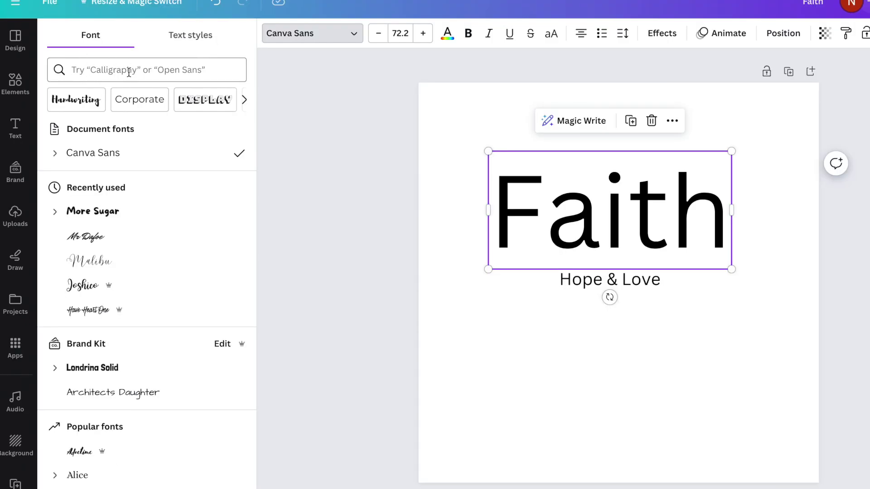
# Search the fonts for "bev", apply Bevan to the "Faith" text and change all Canva Sans text to it.
pyautogui.click(126, 72)
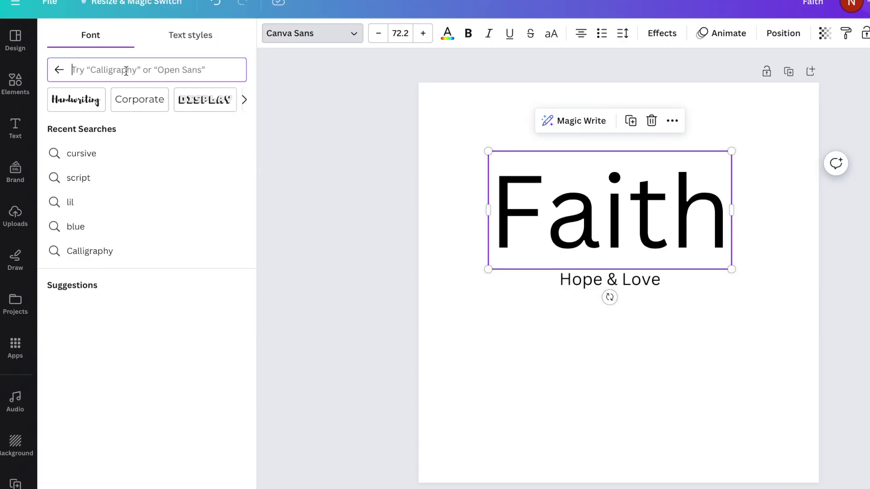
pyautogui.write('bev')
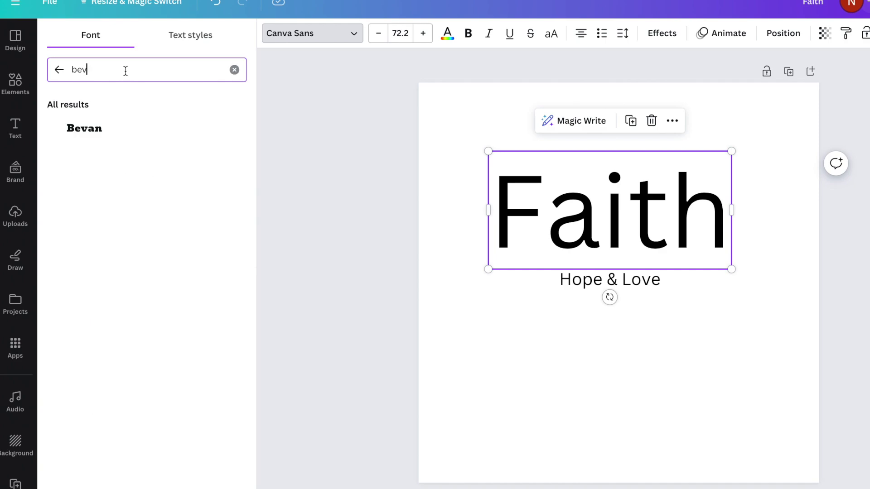
pyautogui.click(87, 131)
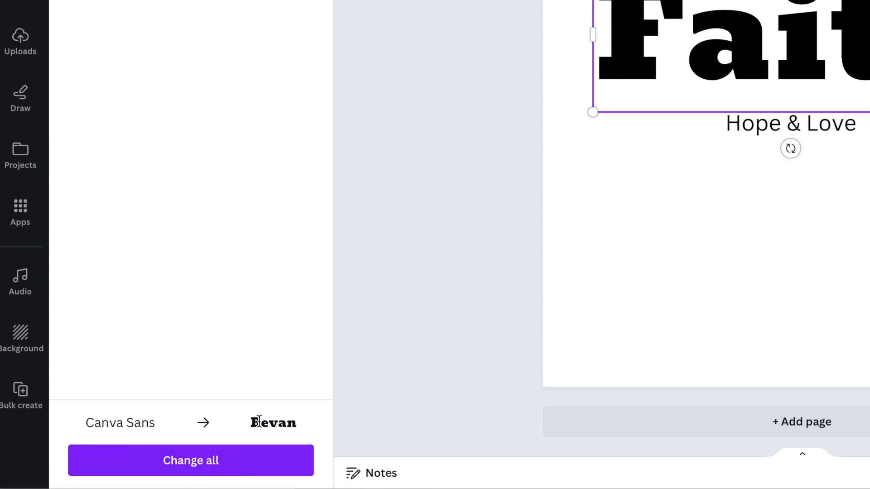
pyautogui.click(189, 462)
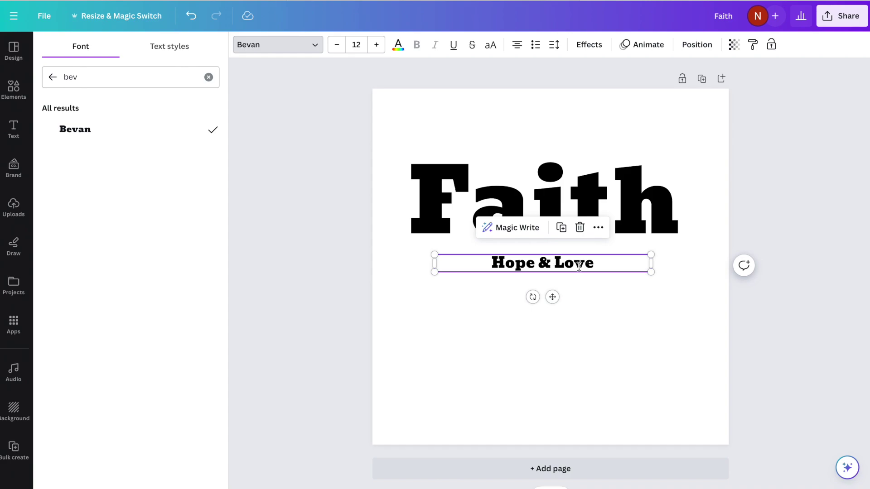
# Enlarge the "Hope & Love" text to size 13.5 and set its font to Mr Dafoe.
pyautogui.moveTo(651, 272); pyautogui.dragTo(678, 274)
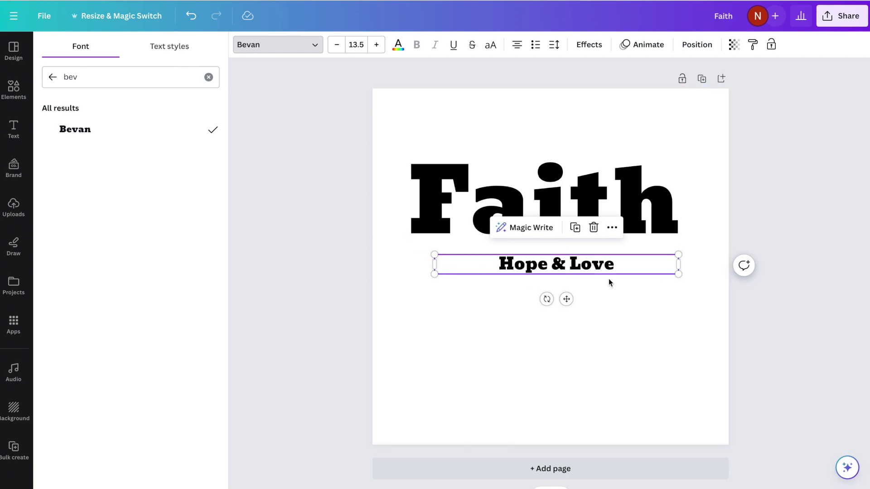
pyautogui.click(505, 261)
pyautogui.hotkey('ctrl', 'a')
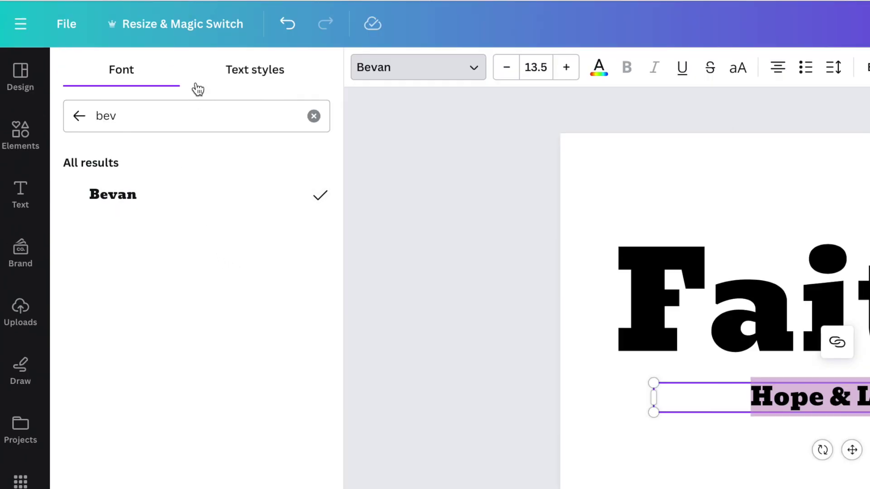
pyautogui.click(314, 117)
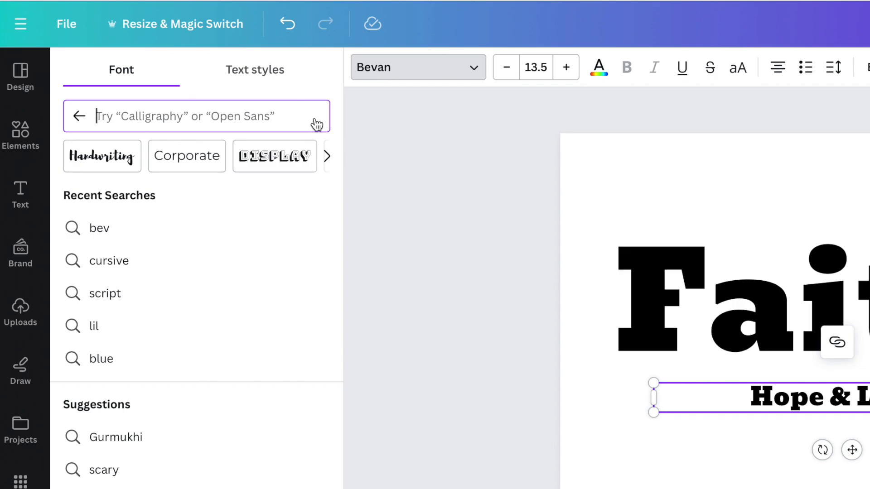
pyautogui.write('mr')
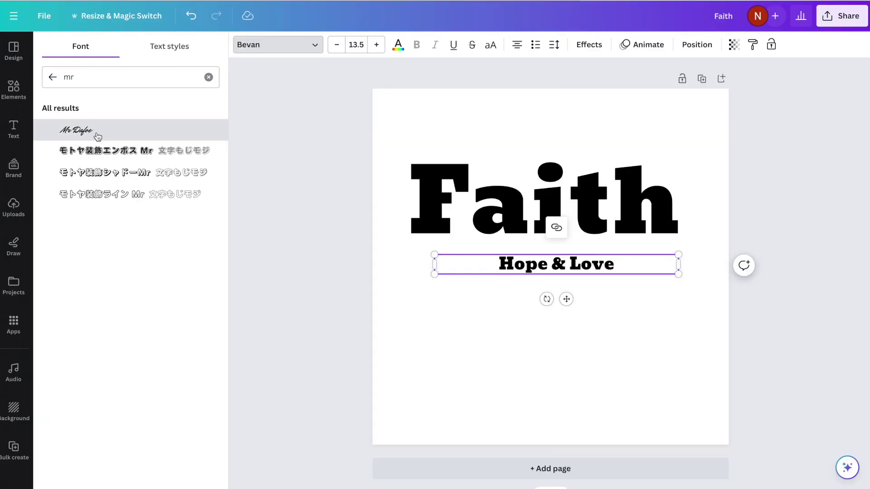
pyautogui.click(97, 133)
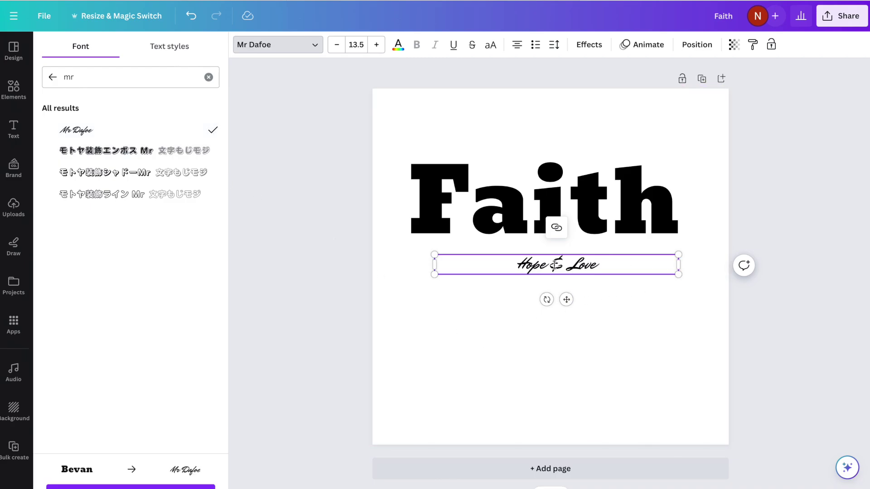
# Increase the "Hope & Love" text to size 26.5.
pyautogui.click(651, 272)
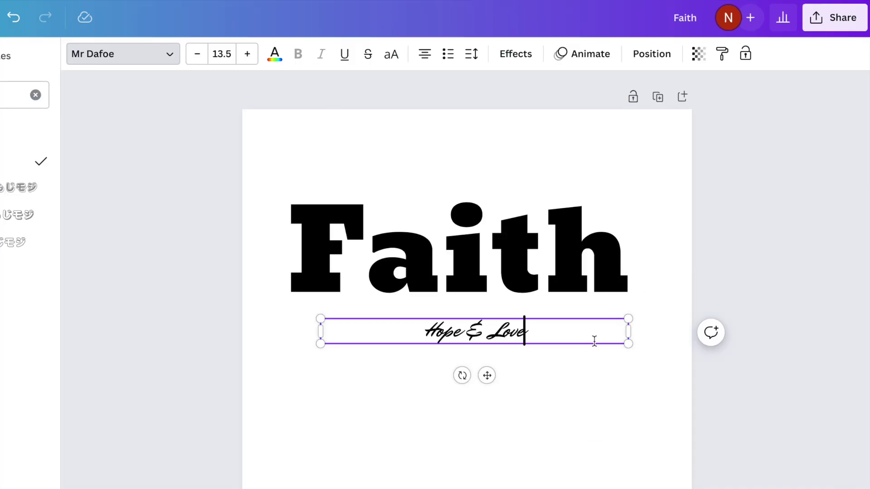
pyautogui.click(250, 58)
pyautogui.click(252, 59)
pyautogui.doubleClick(248, 55)
pyautogui.doubleClick(248, 54)
pyautogui.doubleClick(248, 55)
pyautogui.tripleClick(248, 54)
pyautogui.doubleClick(249, 55)
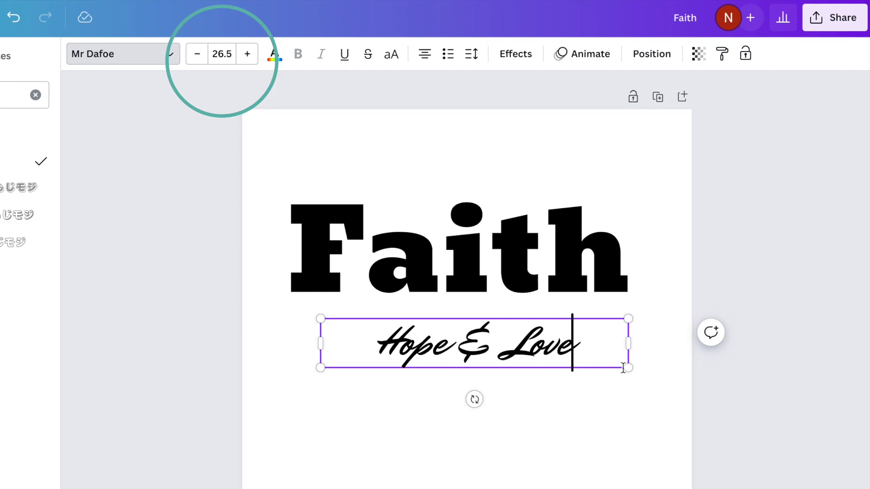
# Scale the "Hope & Love" text up a little more and centre it beneath "Faith".
pyautogui.moveTo(628, 368); pyautogui.dragTo(575, 370)
pyautogui.moveTo(626, 379); pyautogui.dragTo(642, 382)
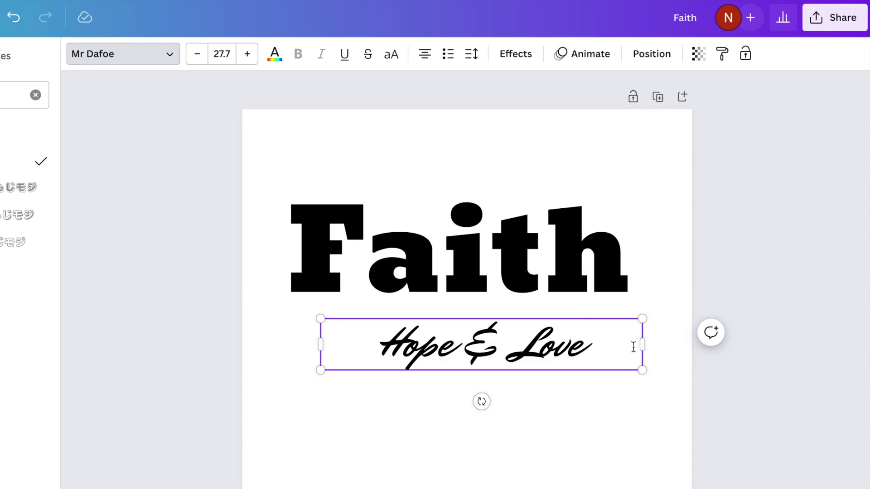
pyautogui.moveTo(642, 345); pyautogui.dragTo(621, 400)
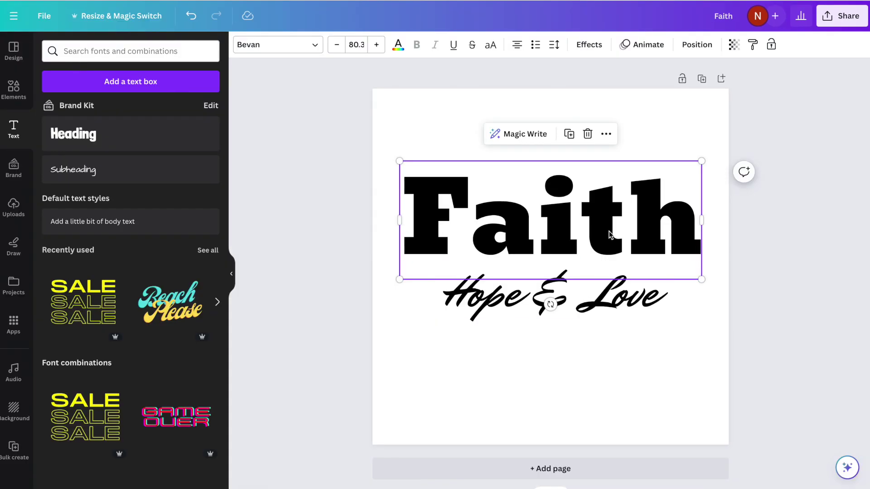
# Replace the letter "t" in "Faith" with blank space wide enough for a graphic.
pyautogui.click(613, 213)
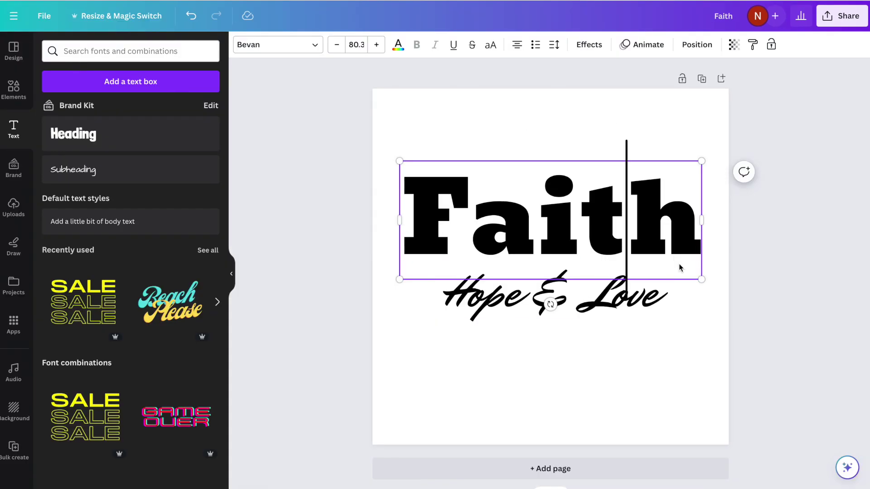
pyautogui.press('BackSpace')
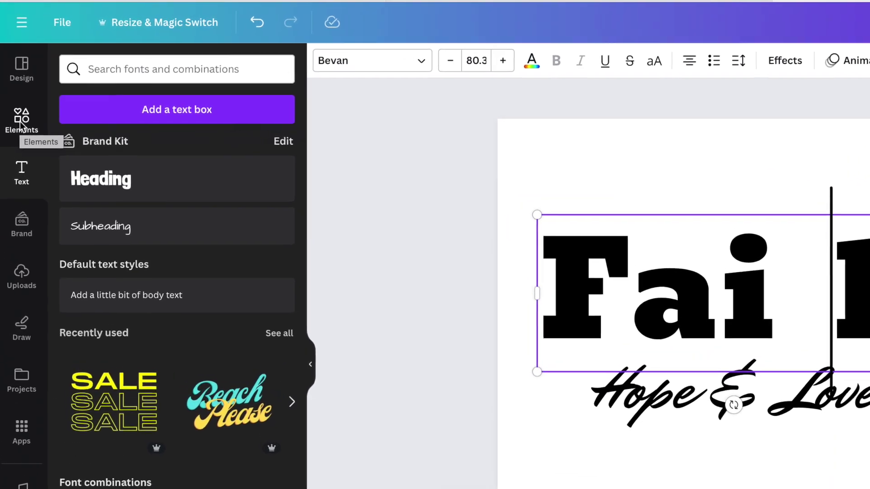
# Search the elements for "cross", show all matching graphics and browse to the free brush-stroke cross.
pyautogui.click(18, 114)
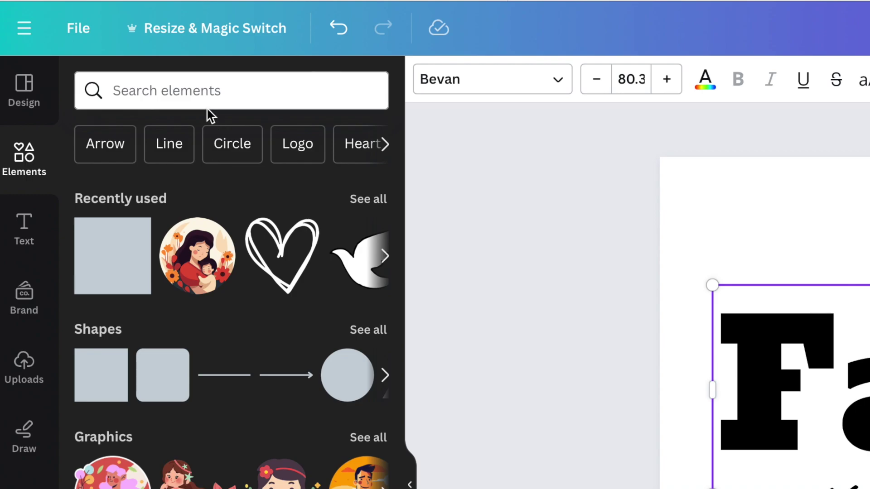
pyautogui.click(194, 91)
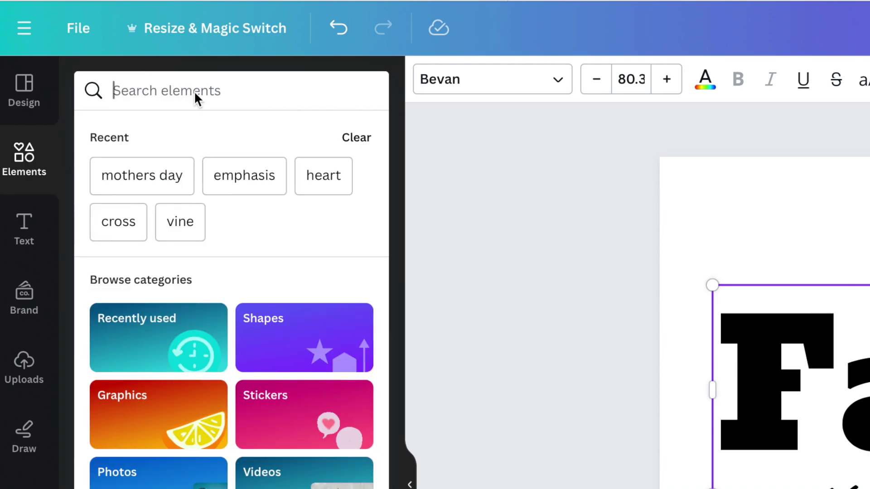
pyautogui.write('cross')
pyautogui.press('Return')
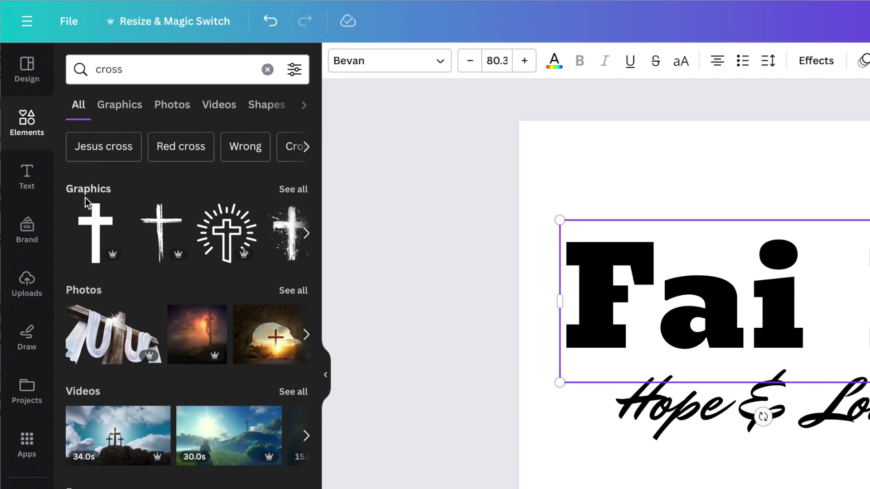
pyautogui.click(292, 189)
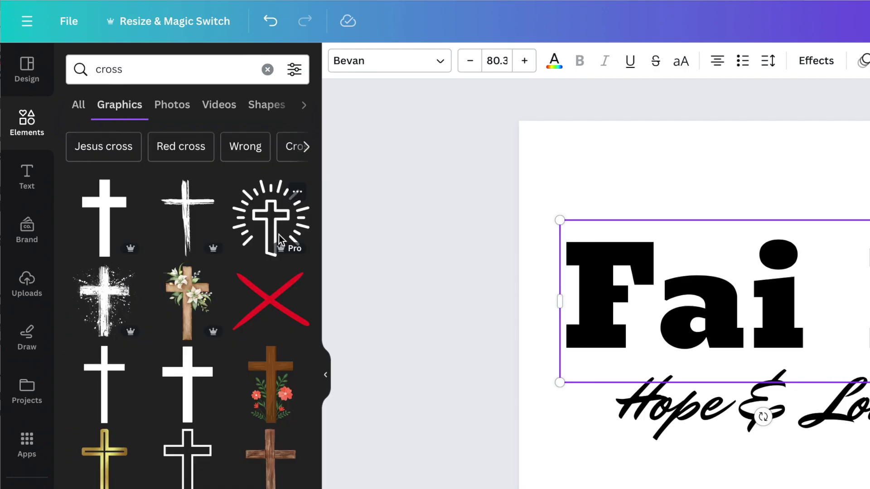
pyautogui.scroll(-4, 279, 235)
pyautogui.scroll(-10, 279, 235)
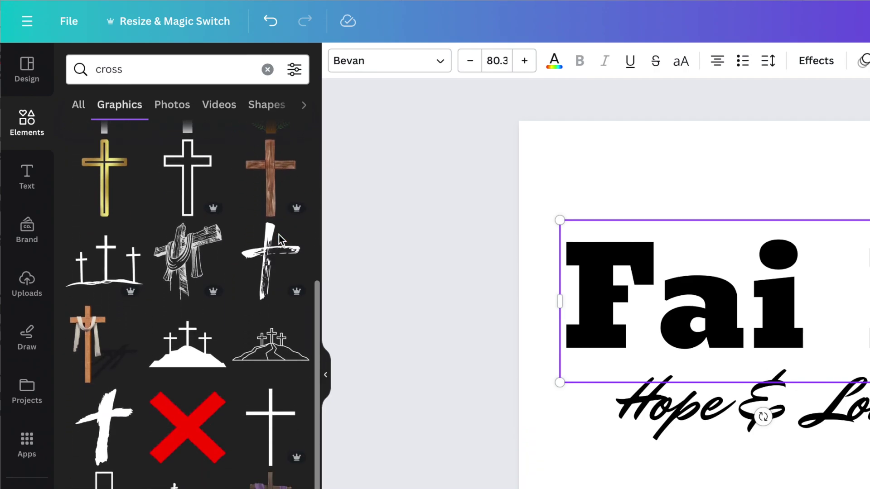
pyautogui.scroll(15, 278, 235)
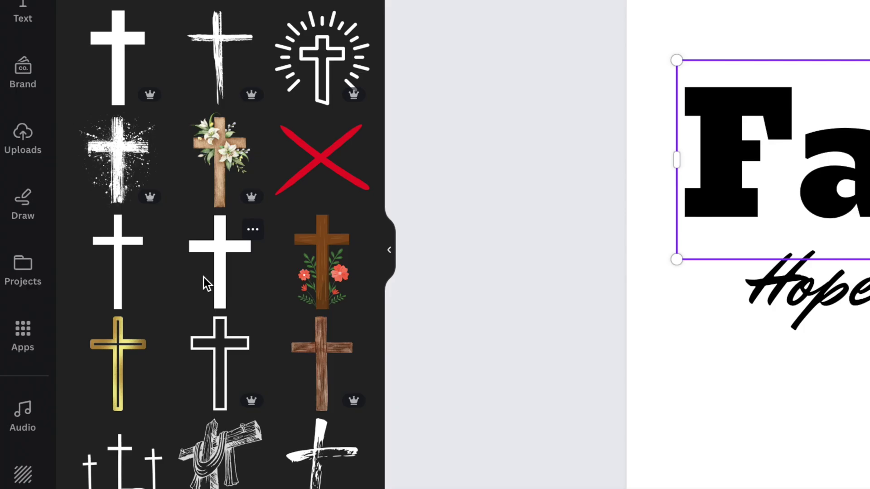
pyautogui.scroll(-5, 207, 278)
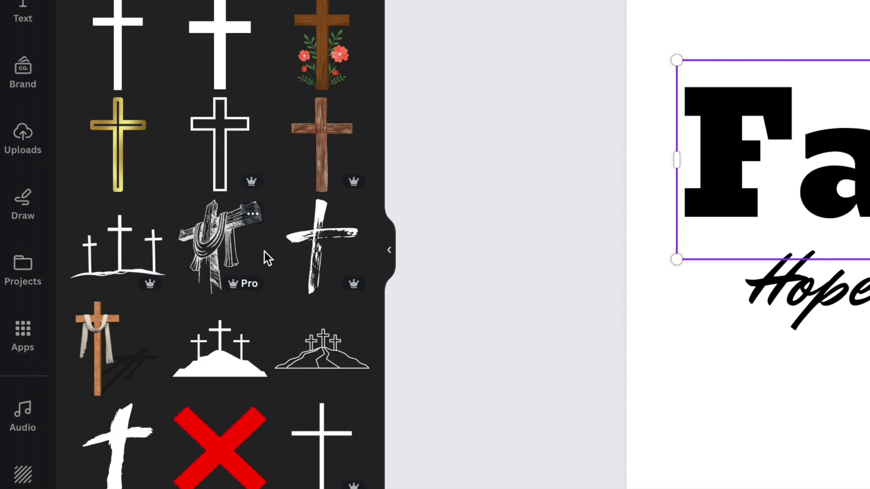
pyautogui.scroll(-4, 265, 251)
# Add the Grunge Cross Symbol graphic and fit it into the gap between "i" and "h" in "Faith".
pyautogui.click(116, 173)
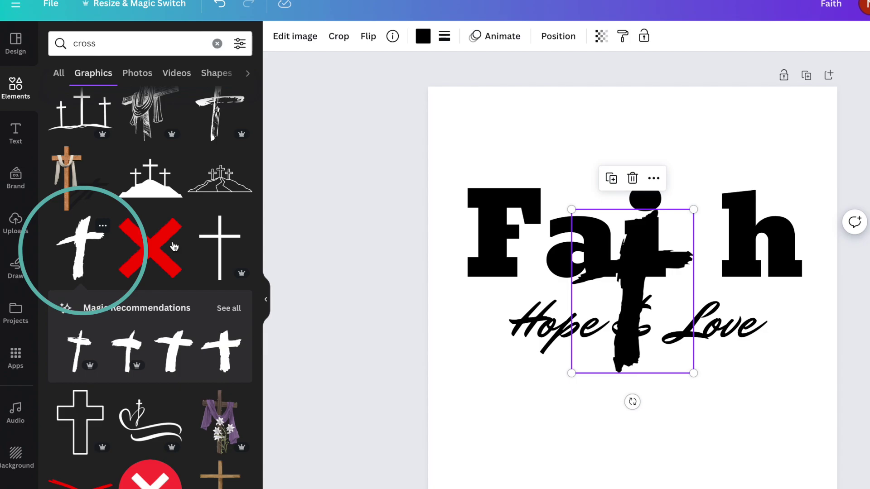
pyautogui.moveTo(632, 262)
pyautogui.mouseDown()
pyautogui.moveTo(734, 262)
pyautogui.moveTo(709, 177)
pyautogui.mouseUp()
pyautogui.moveTo(770, 123); pyautogui.dragTo(729, 138)
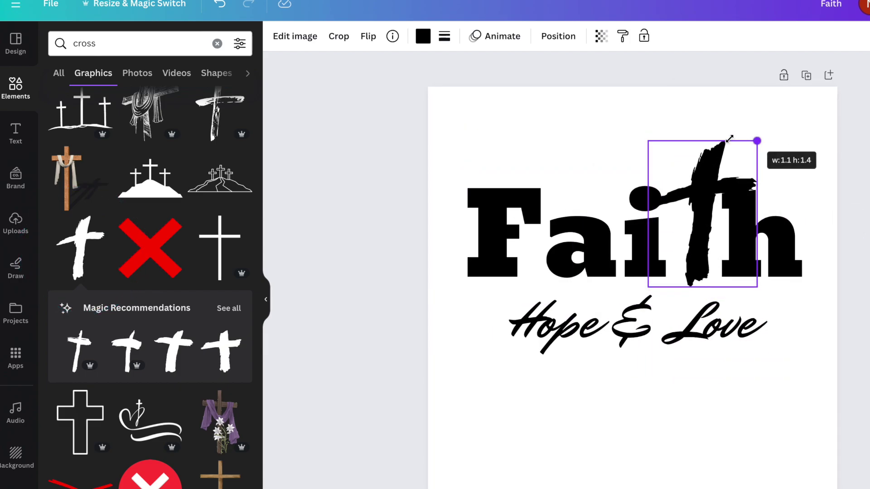
pyautogui.moveTo(690, 168); pyautogui.dragTo(693, 181)
pyautogui.moveTo(683, 239); pyautogui.dragTo(690, 232)
pyautogui.moveTo(719, 194); pyautogui.dragTo(744, 185)
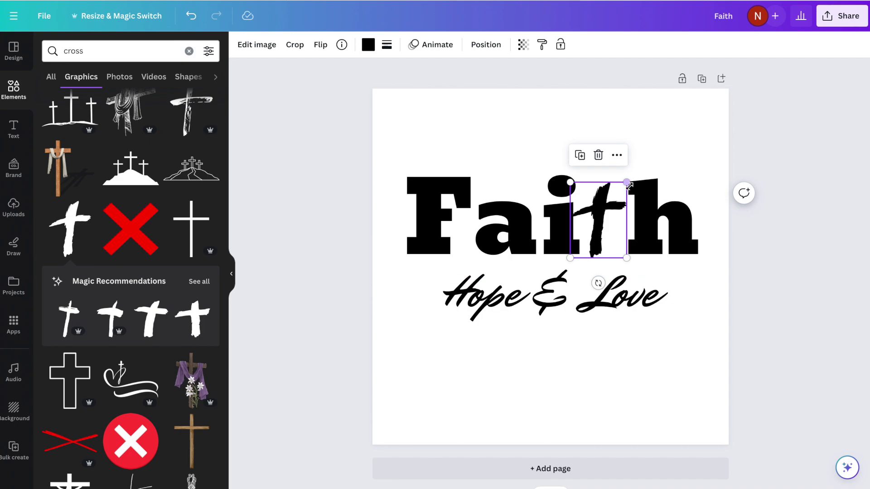
pyautogui.moveTo(648, 173); pyautogui.dragTo(641, 147)
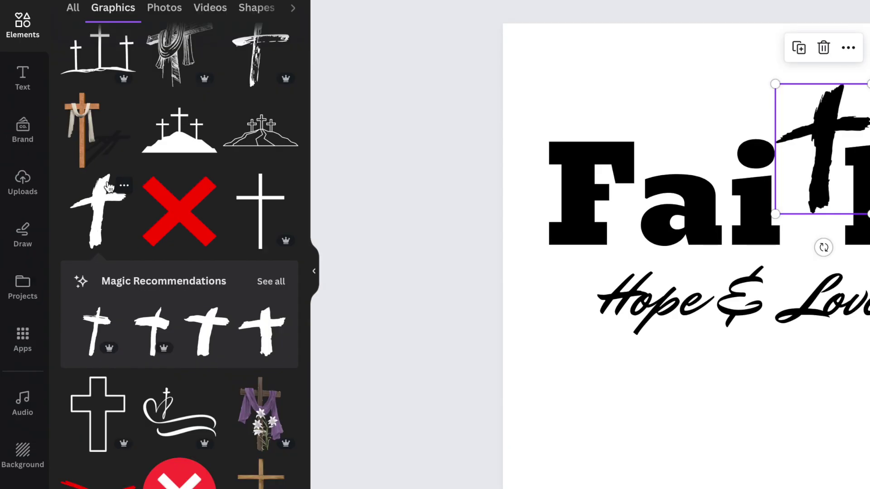
# Show more graphics similar to the Grunge Cross Symbol.
pyautogui.click(123, 195)
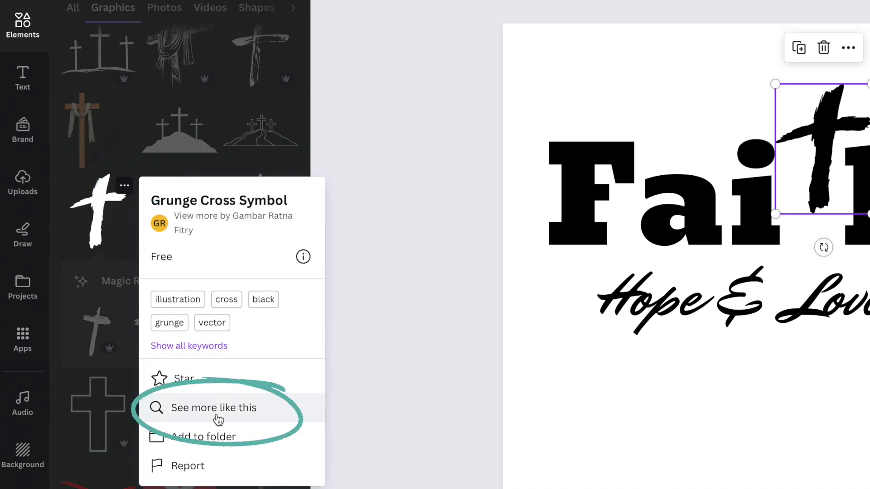
pyautogui.click(253, 415)
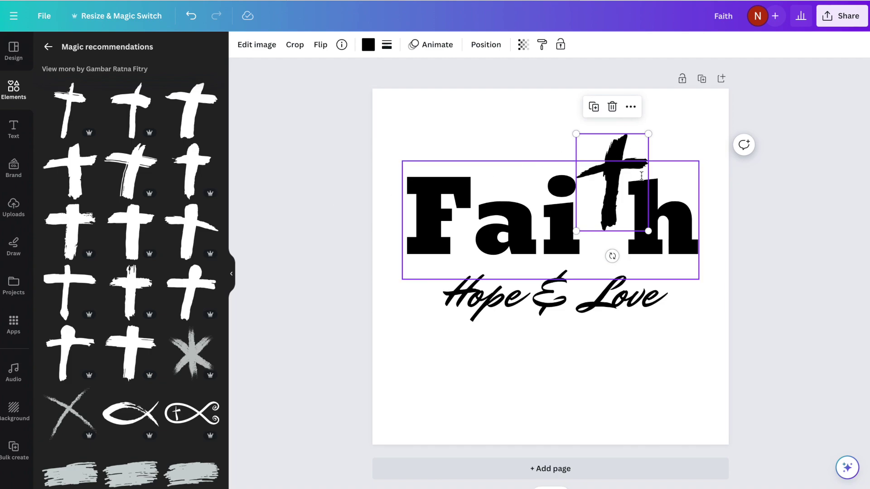
# Delete the grunge cross placed in the gap of "Faith".
pyautogui.click(614, 145)
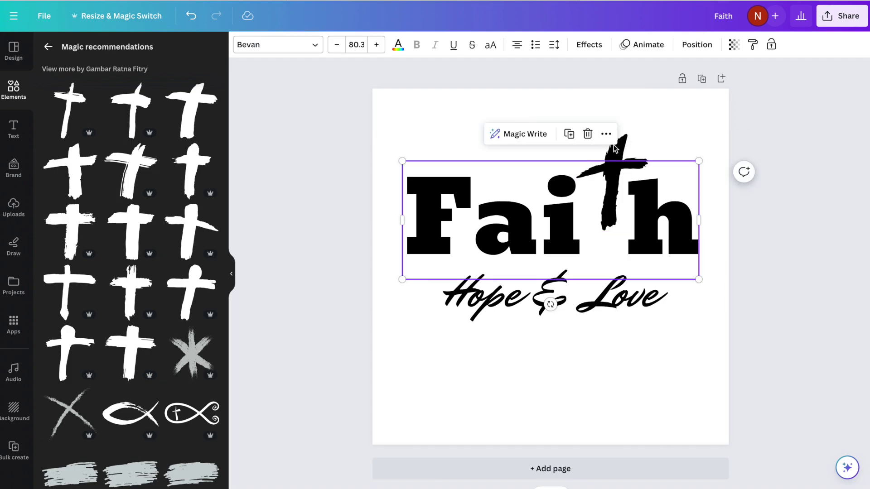
pyautogui.click(624, 139)
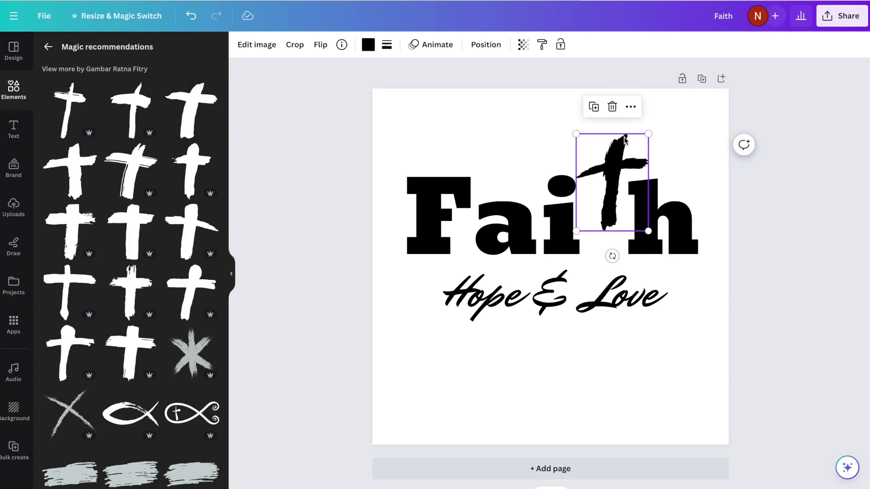
pyautogui.press('Delete')
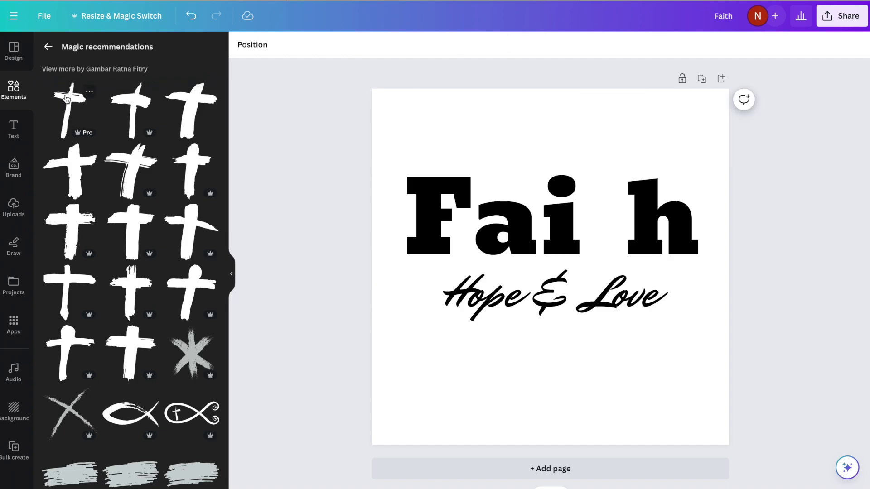
# Add the first thin brush-stroke cross from the recommendations and size and place it as the "t" in "Faith".
pyautogui.click(71, 109)
pyautogui.moveTo(551, 267); pyautogui.dragTo(612, 191)
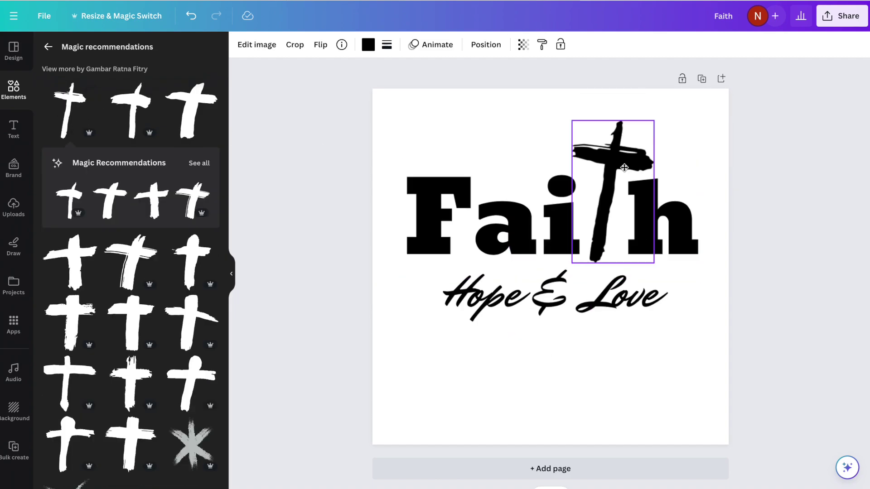
pyautogui.click(668, 132)
pyautogui.click(652, 131)
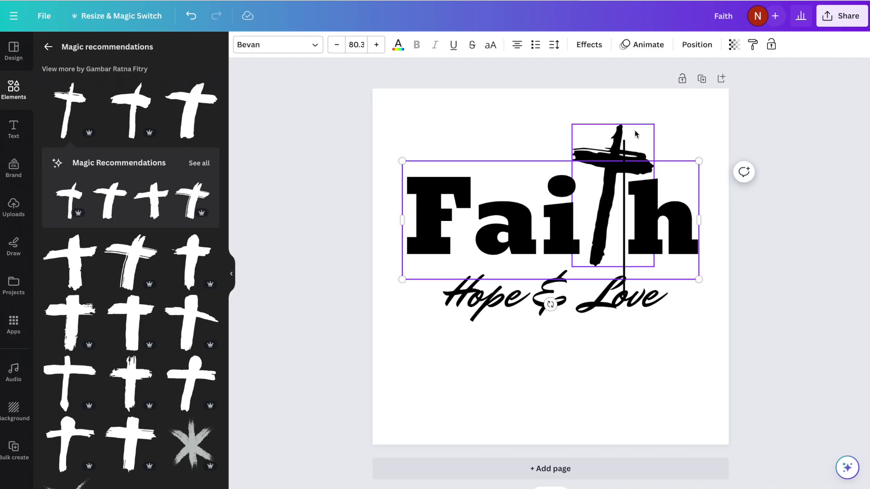
pyautogui.moveTo(652, 129); pyautogui.dragTo(649, 128)
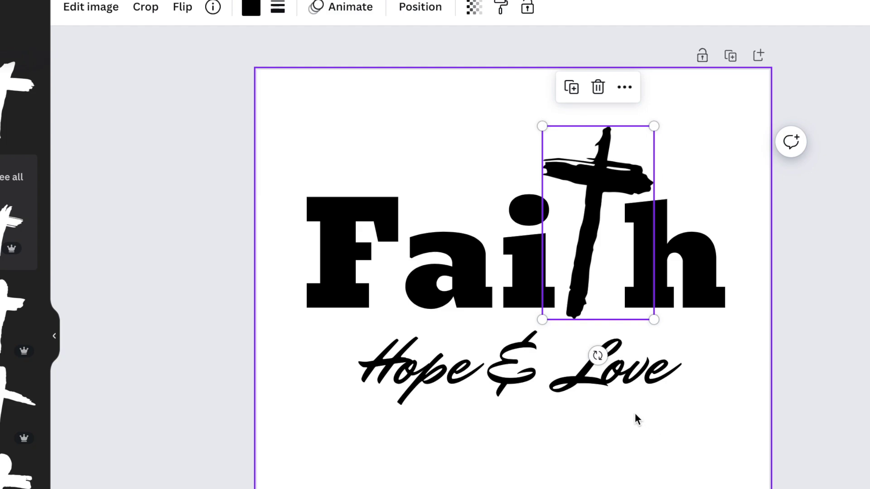
# Move the "Hope & Love" text slightly up, closer to "Faith".
pyautogui.click(604, 361)
pyautogui.moveTo(603, 361)
pyautogui.mouseDown()
pyautogui.moveTo(635, 340)
pyautogui.moveTo(598, 348)
pyautogui.mouseUp()
pyautogui.click(741, 336)
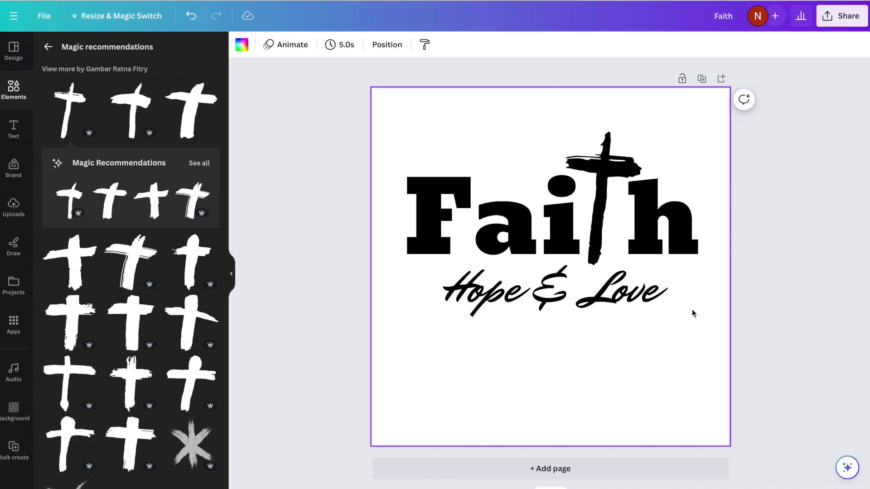
# Try the custom teal colour #2E798D on the "Faith" text and undo the colour change.
pyautogui.click(671, 267)
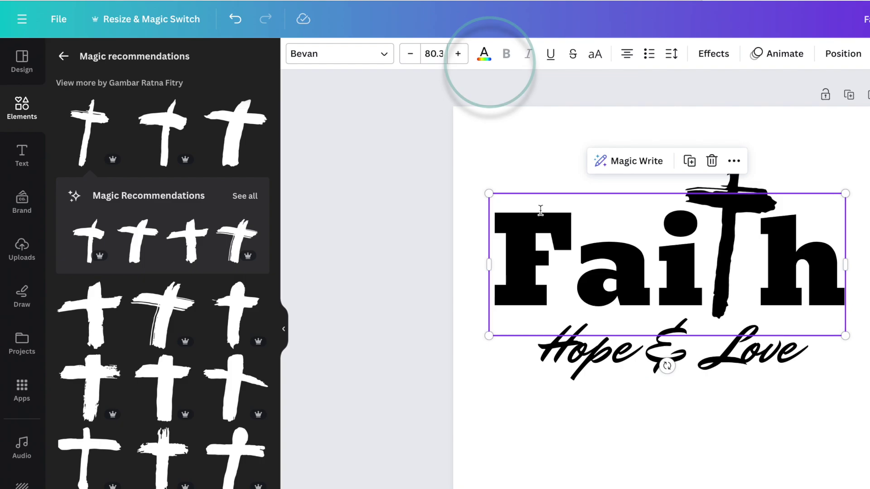
pyautogui.click(485, 55)
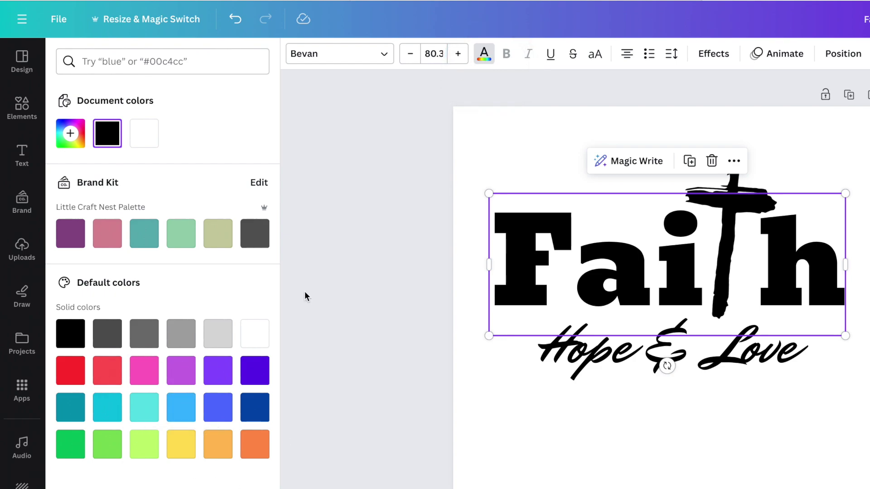
pyautogui.click(72, 135)
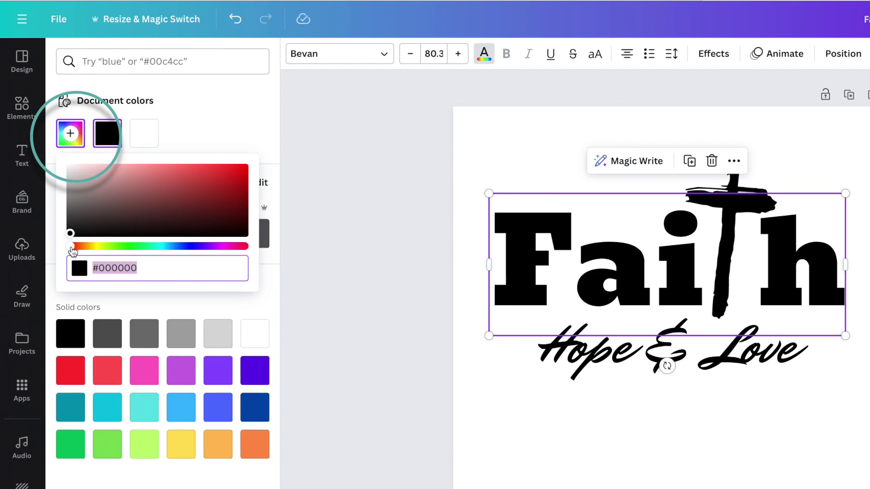
pyautogui.moveTo(71, 246); pyautogui.dragTo(164, 247)
pyautogui.click(189, 201)
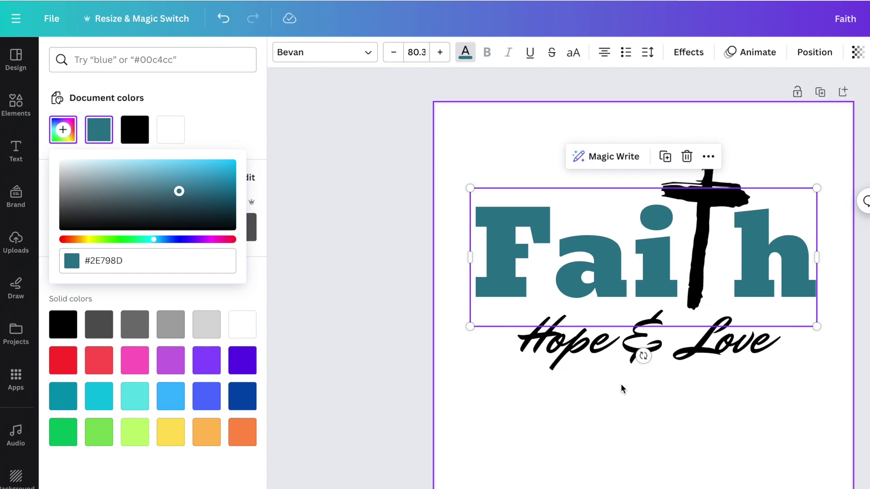
pyautogui.click(223, 21)
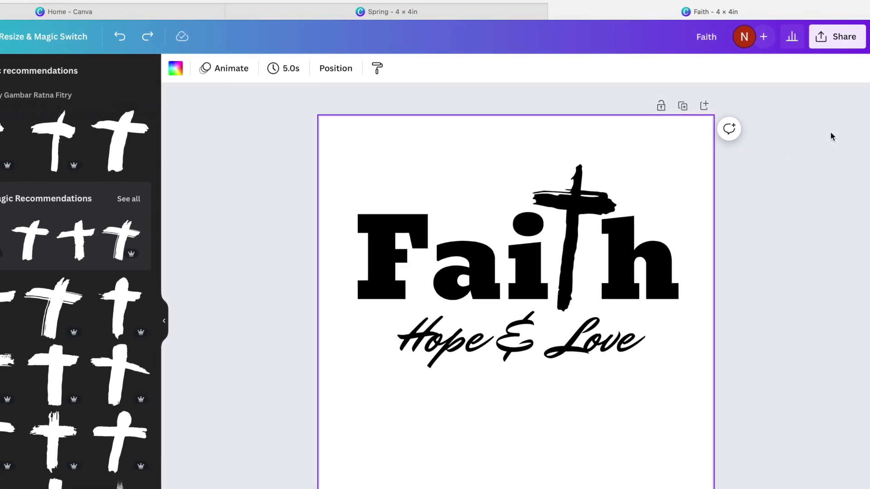
# Download the design as a PNG at size × 1 without a transparent background.
pyautogui.click(832, 42)
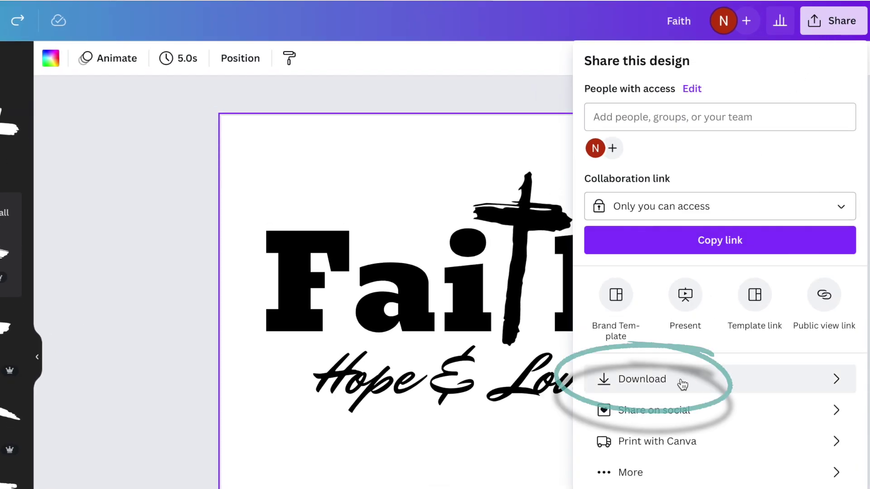
pyautogui.click(674, 384)
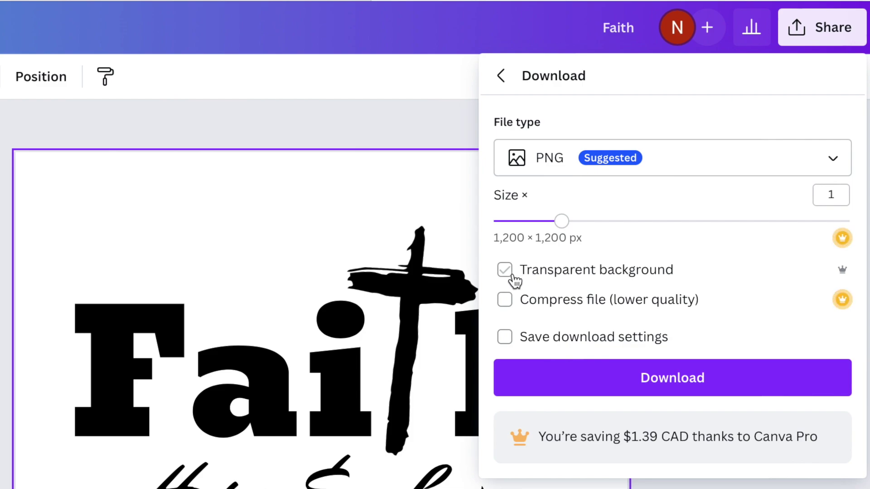
pyautogui.click(823, 165)
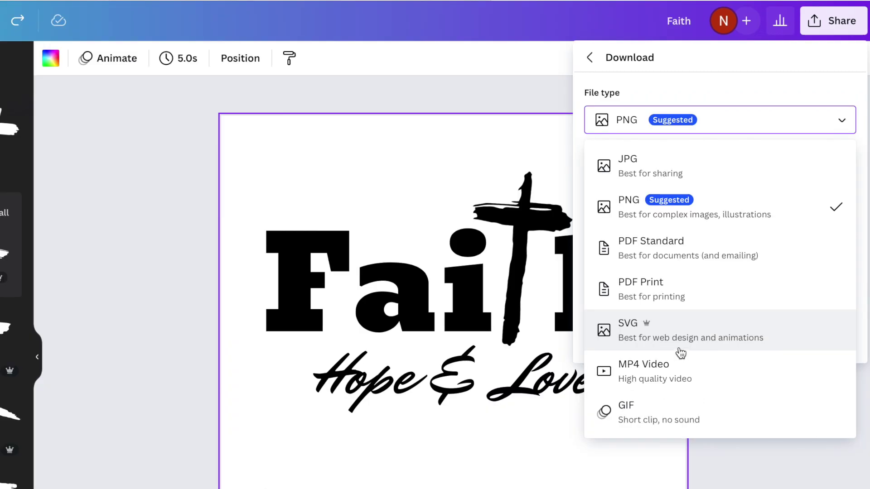
pyautogui.click(721, 85)
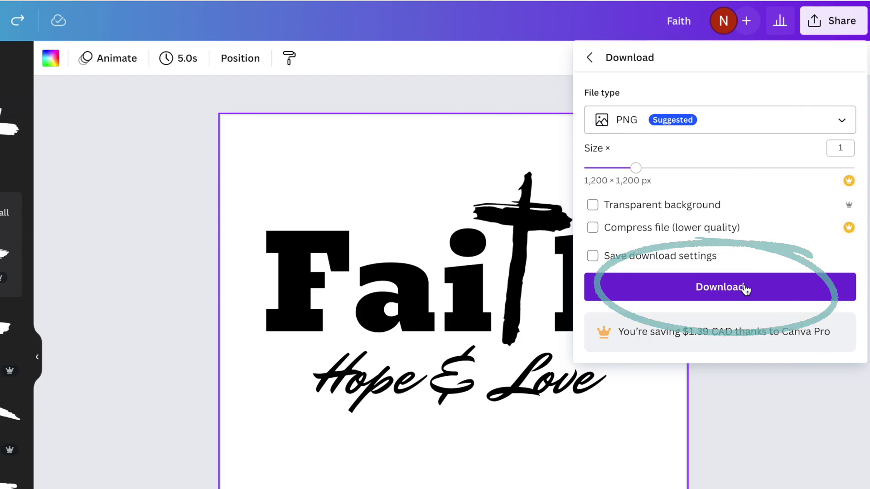
pyautogui.click(745, 288)
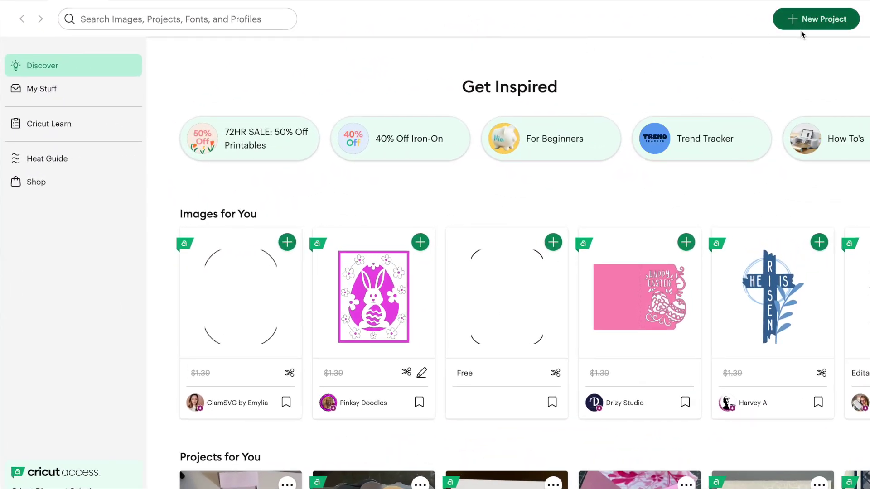
# Switch to Cricut Design Space, start a new project and load Faith.png from Downloads for image upload.
pyautogui.click(822, 22)
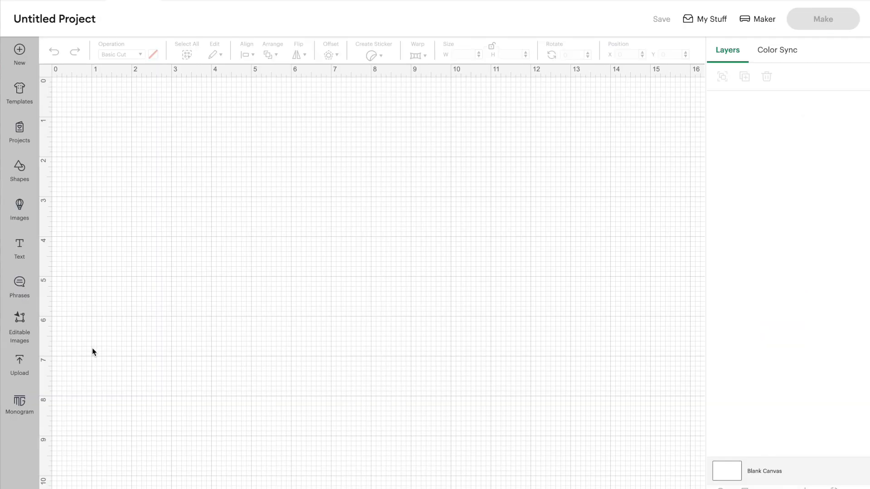
pyautogui.click(19, 365)
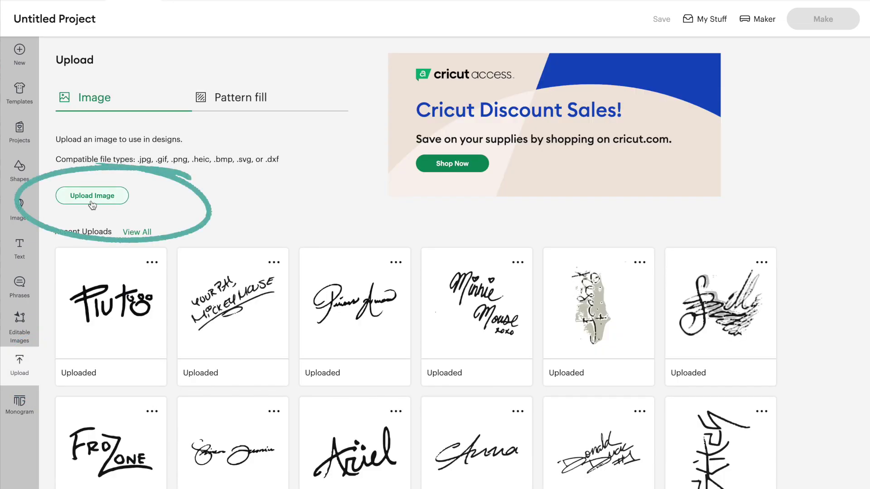
pyautogui.click(92, 199)
pyautogui.click(455, 239)
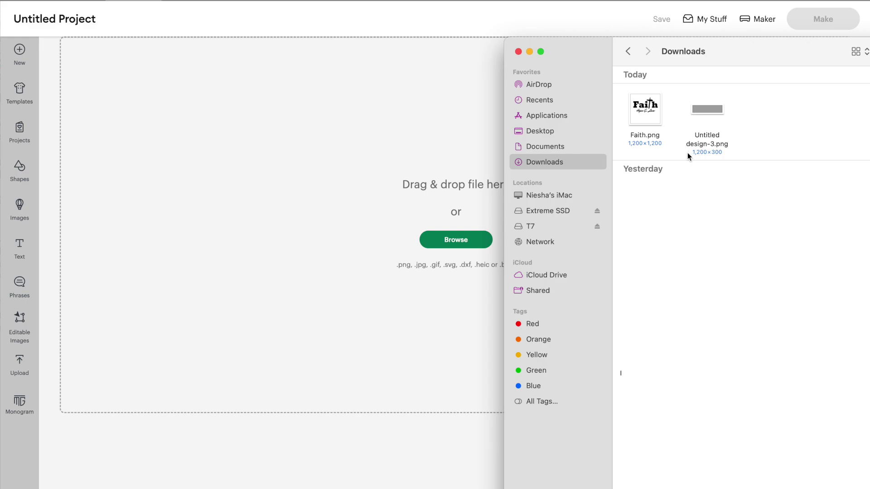
pyautogui.moveTo(656, 121); pyautogui.dragTo(428, 208)
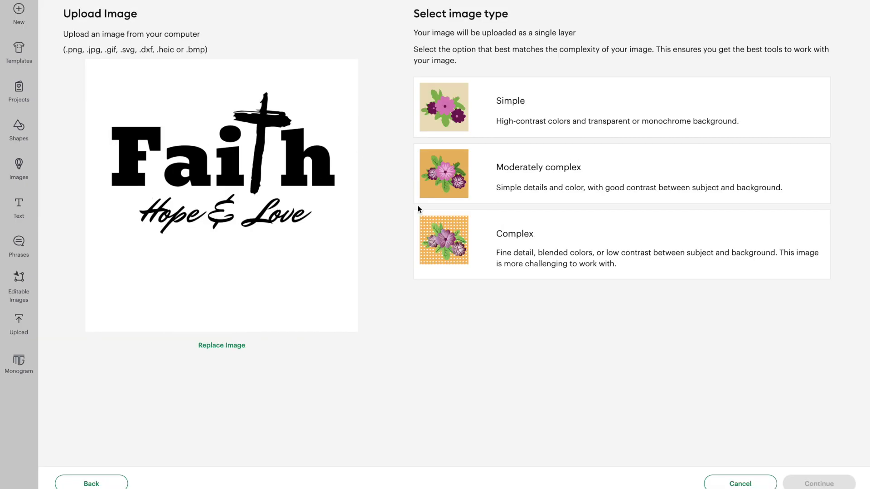
# Set the image type to Simple and remove the background around the lettering and inside the "a" of "Faith".
pyautogui.click(543, 123)
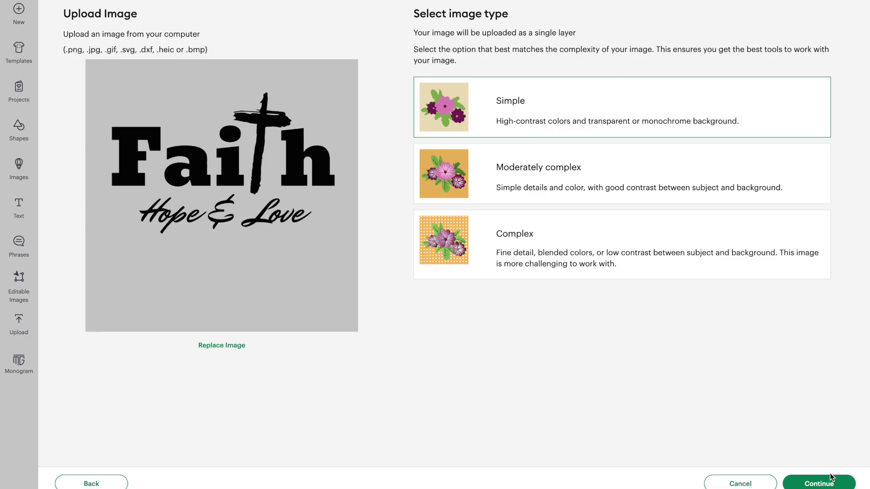
pyautogui.click(821, 484)
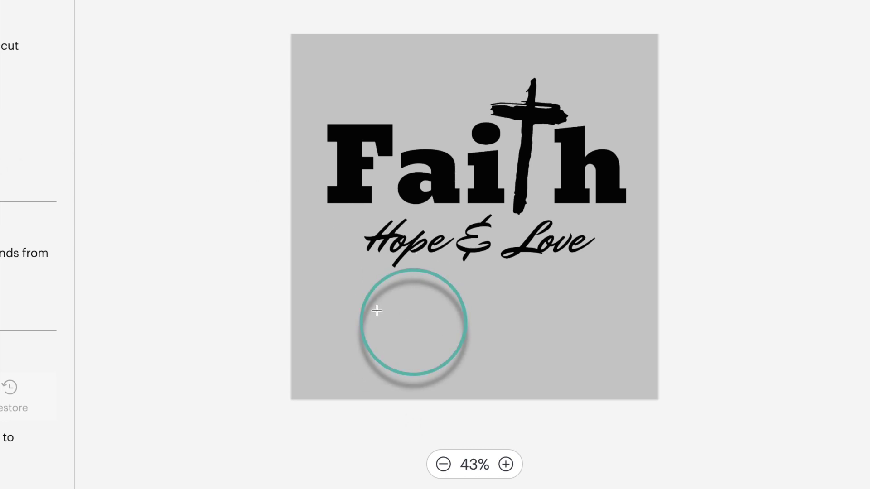
pyautogui.click(532, 380)
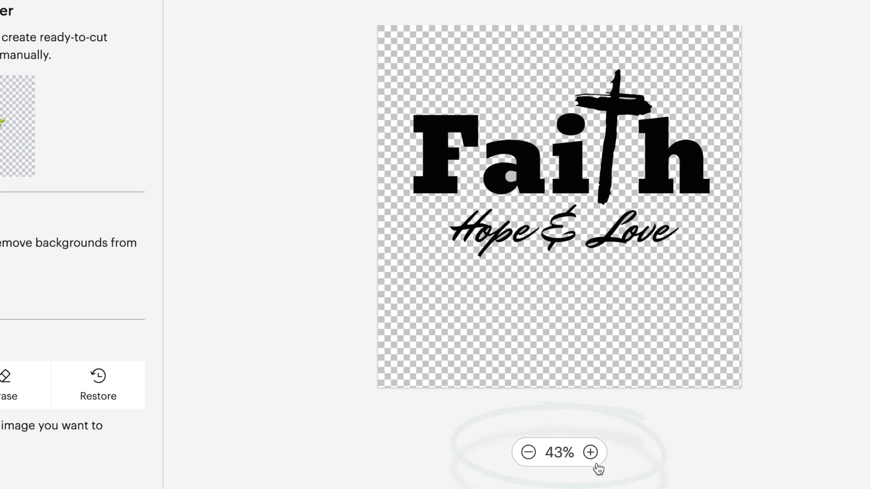
pyautogui.click(590, 452)
pyautogui.click(591, 452)
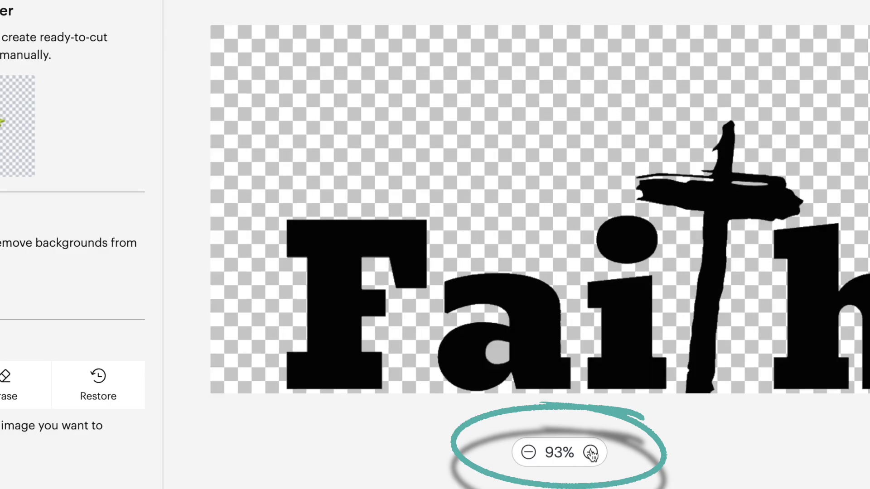
pyautogui.scroll(-3, 589, 313)
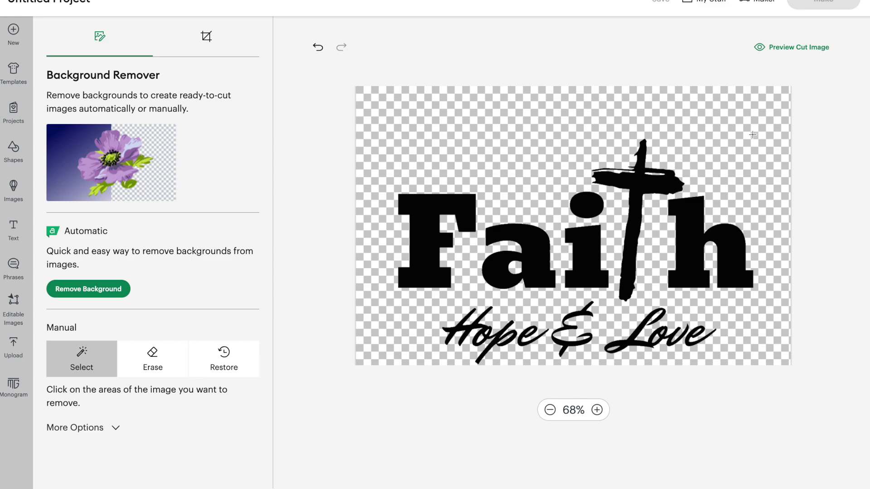
# Preview the cut image and examine the "Faith" and "Hope & Love" lettering up close for leftover background or missing parts.
pyautogui.click(793, 48)
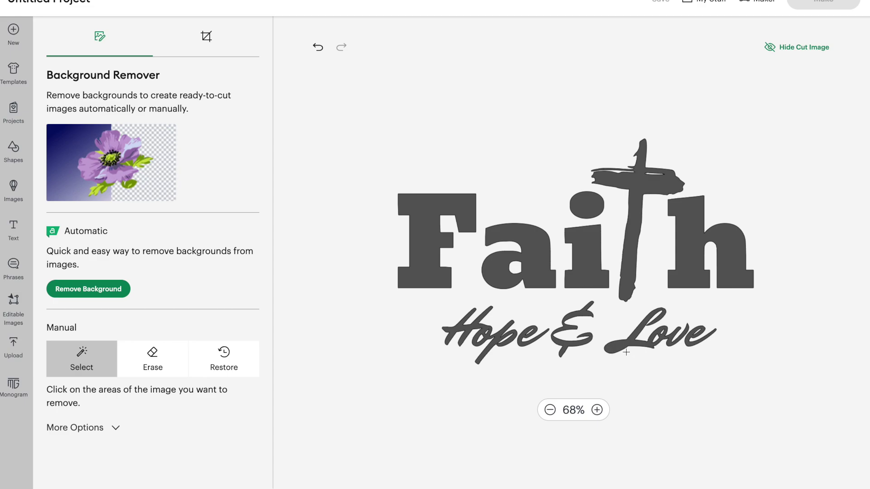
pyautogui.click(794, 51)
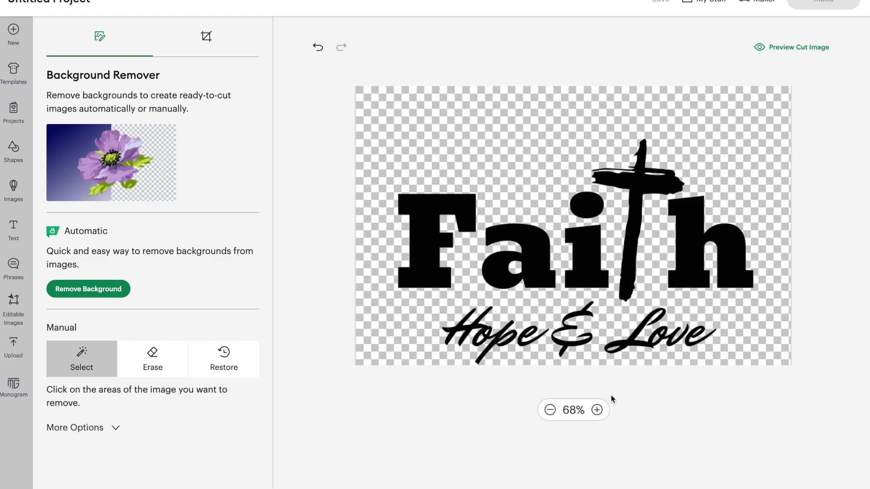
pyautogui.click(598, 411)
pyautogui.scroll(-6, 668, 291)
pyautogui.scroll(3, 667, 291)
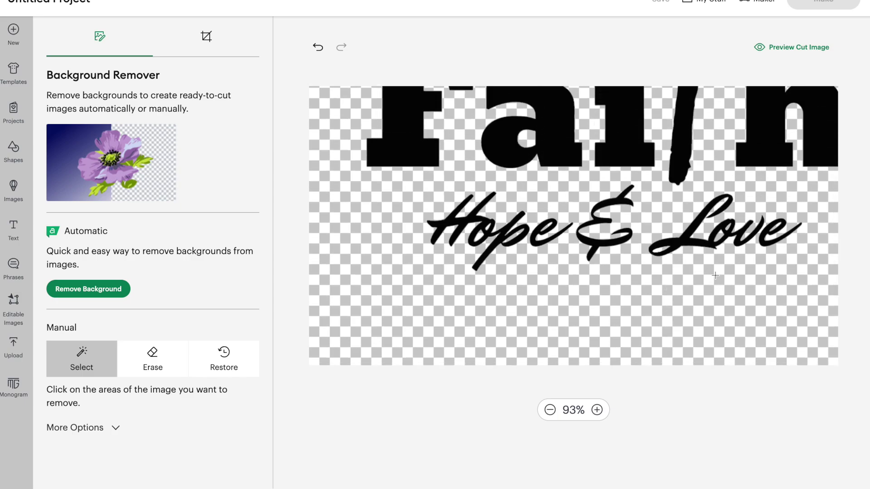
pyautogui.click(792, 48)
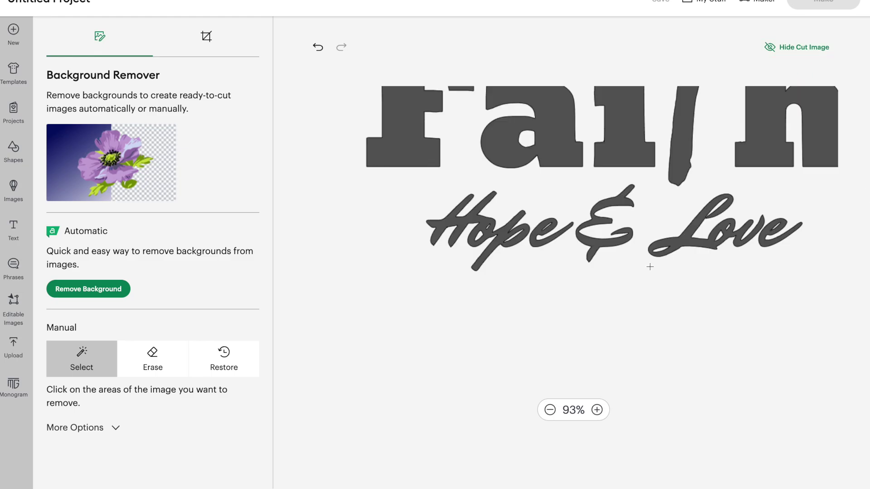
pyautogui.scroll(5, 683, 268)
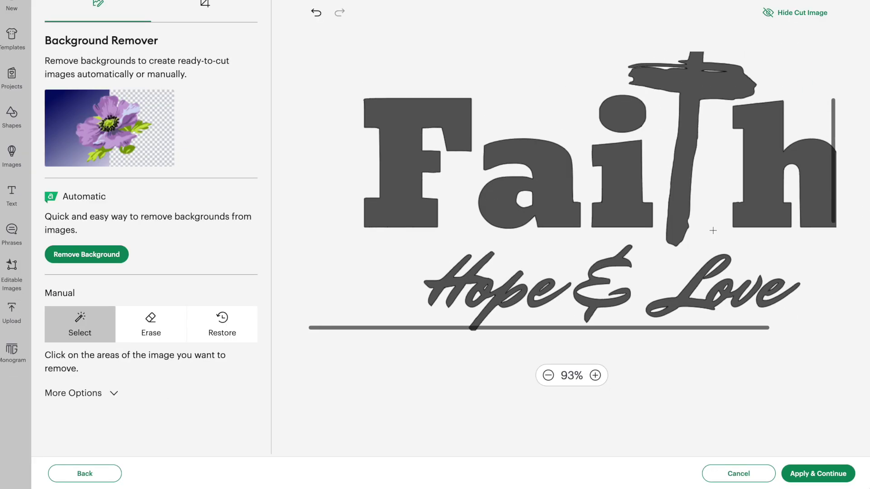
pyautogui.scroll(-2, 712, 231)
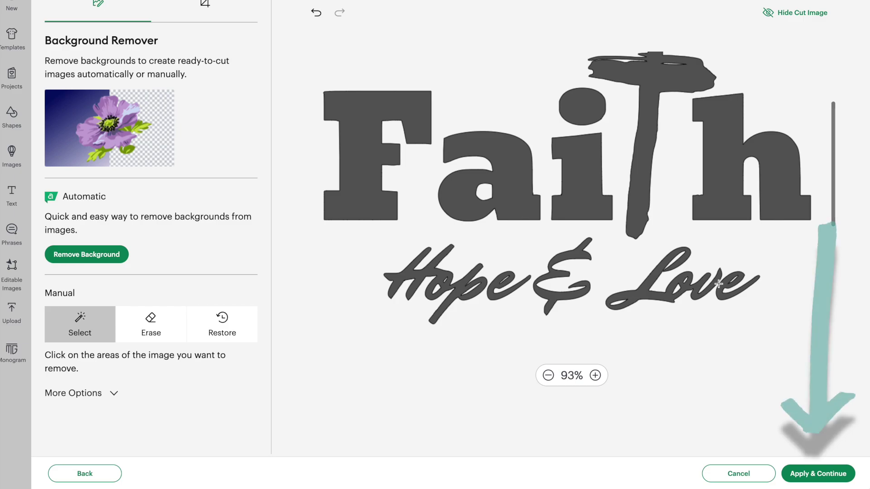
# Apply the background removal and upload the "Faith" image as a Cut Image.
pyautogui.click(822, 474)
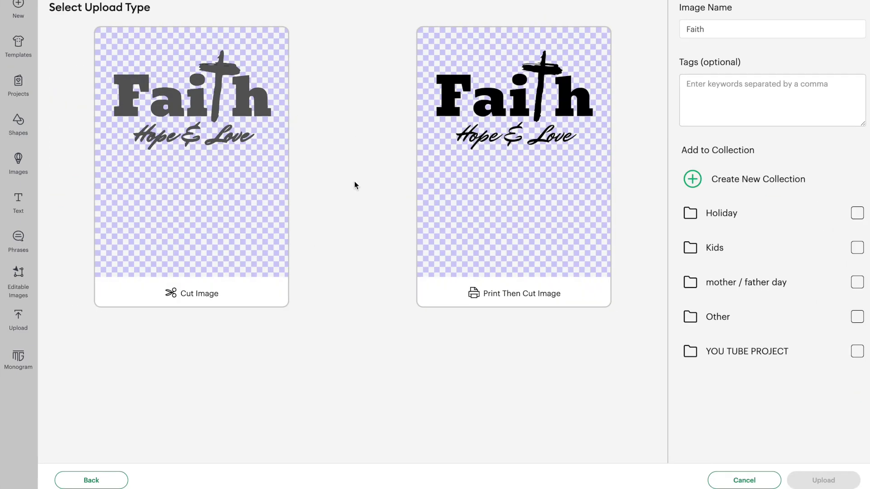
pyautogui.click(174, 192)
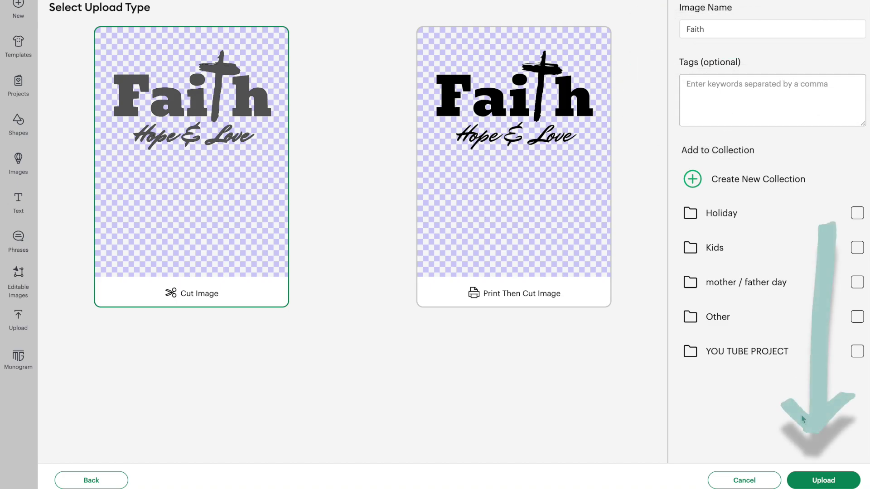
pyautogui.click(824, 481)
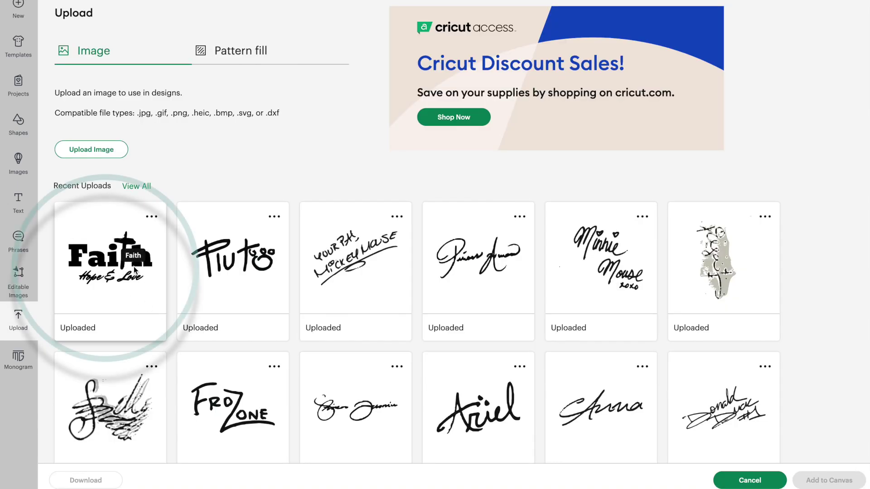
# Add the uploaded "Faith" image to the project canvas.
pyautogui.click(139, 296)
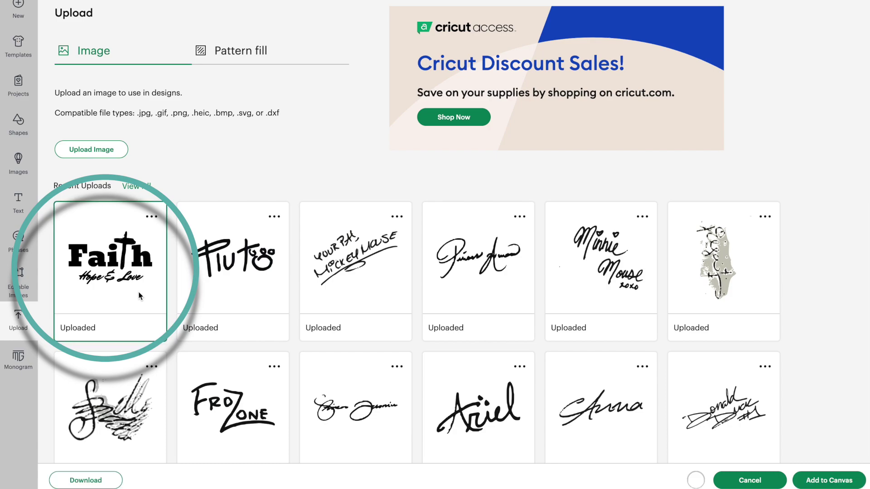
pyautogui.click(829, 480)
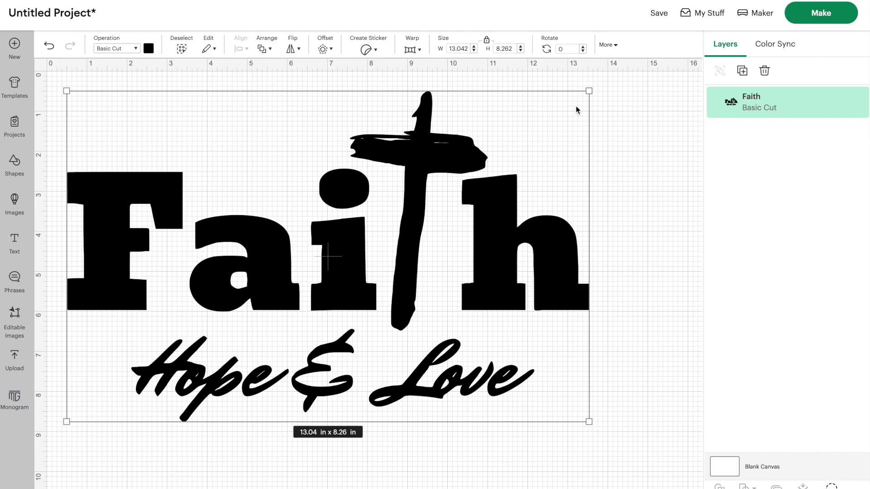
pyautogui.moveTo(462, 240); pyautogui.dragTo(485, 219)
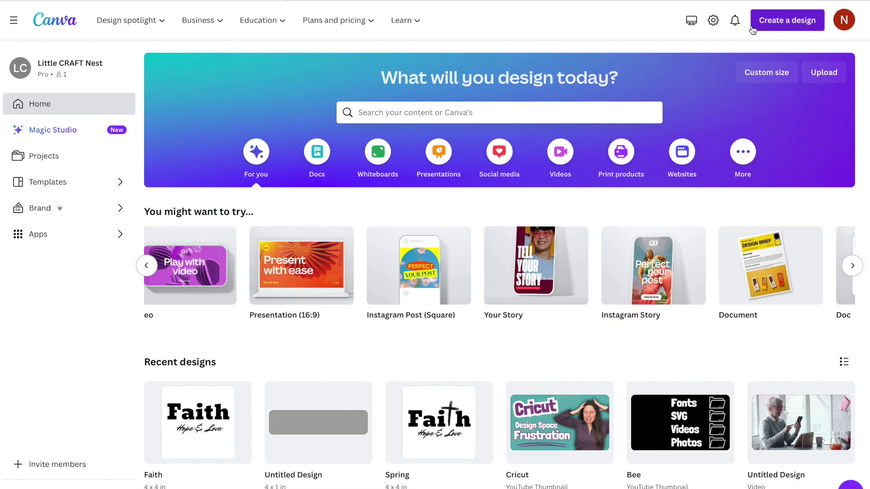
# Switch to Canva and create a new custom-size design of 4 × 4 in.
pyautogui.click(785, 25)
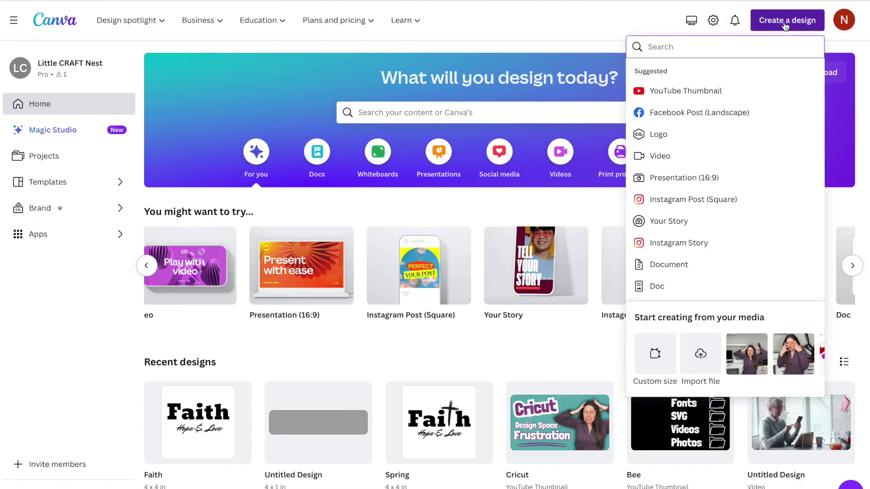
pyautogui.click(656, 363)
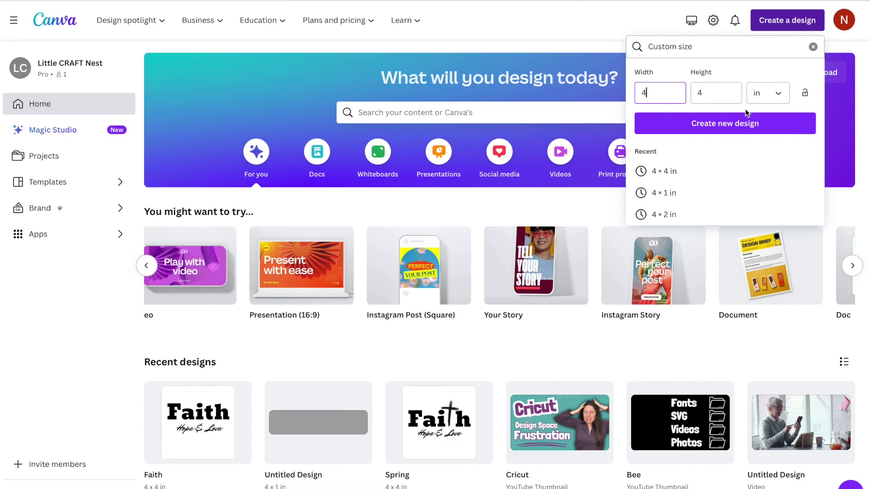
pyautogui.click(693, 129)
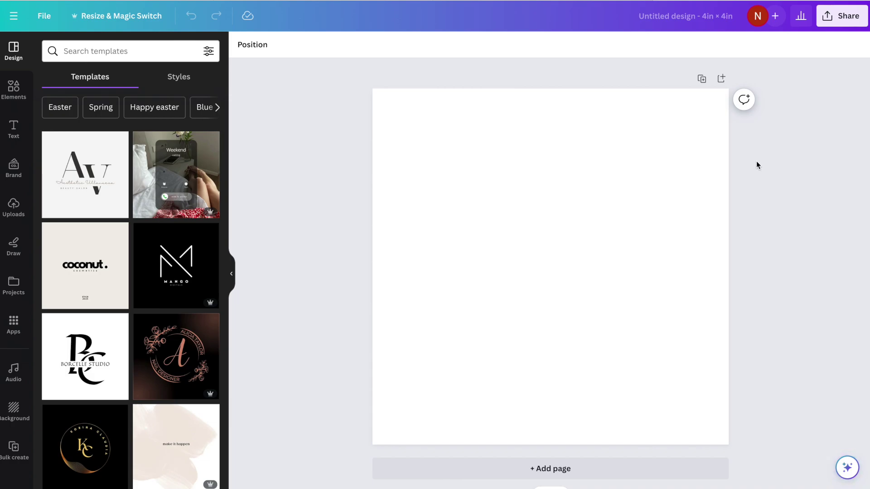
# Search the graphics for "mothers day" and place the round illustration of a mother holding her child among orange flowers on the page.
pyautogui.click(14, 98)
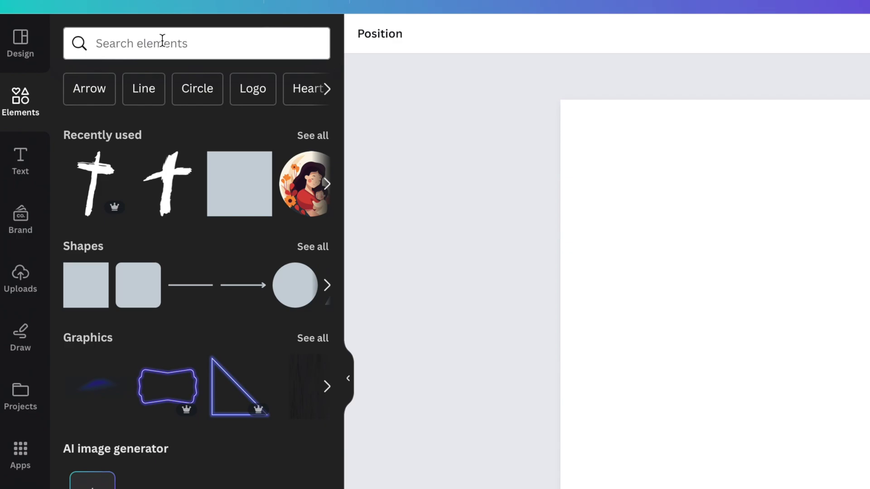
pyautogui.click(107, 51)
pyautogui.write('mother')
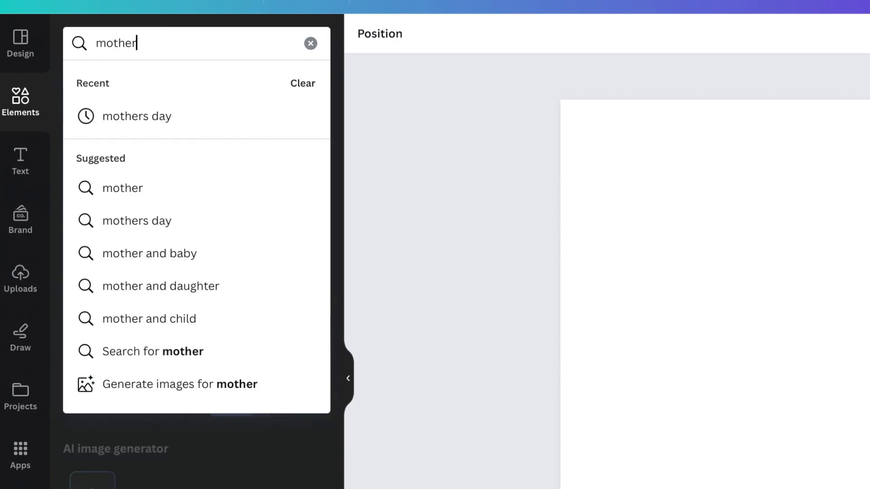
pyautogui.click(135, 116)
pyautogui.click(121, 86)
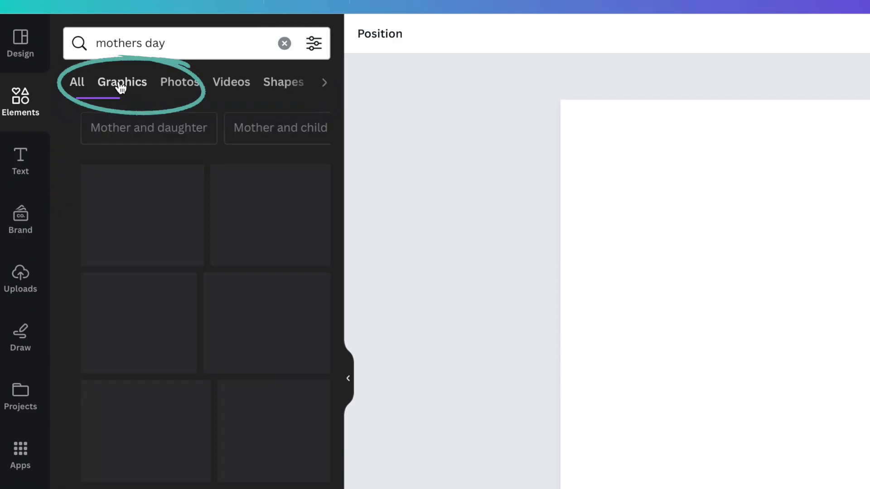
pyautogui.scroll(-3, 234, 213)
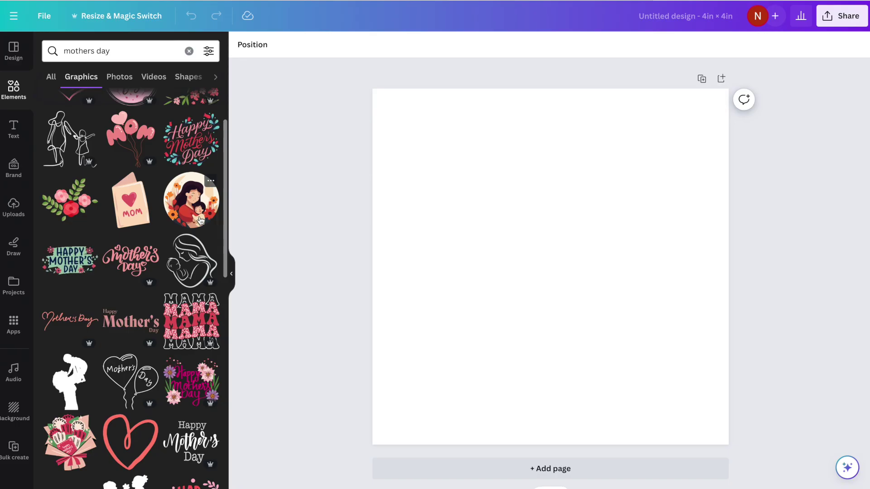
pyautogui.click(184, 212)
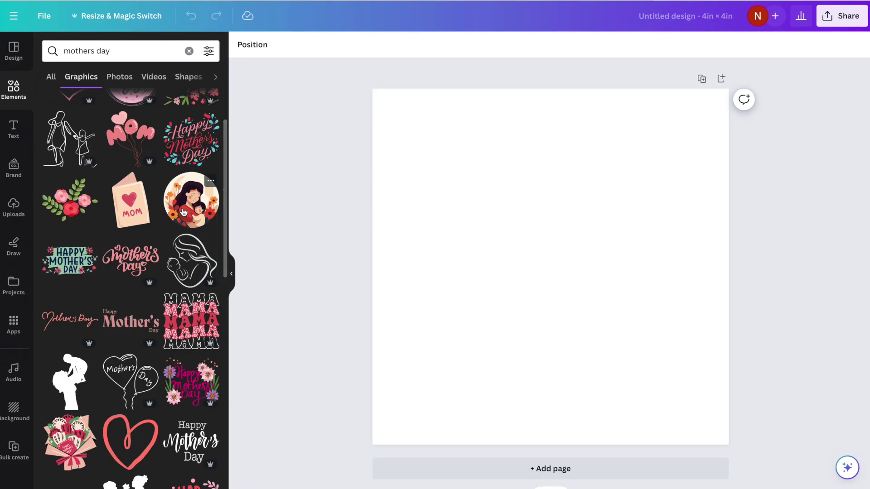
pyautogui.moveTo(541, 301); pyautogui.dragTo(539, 303)
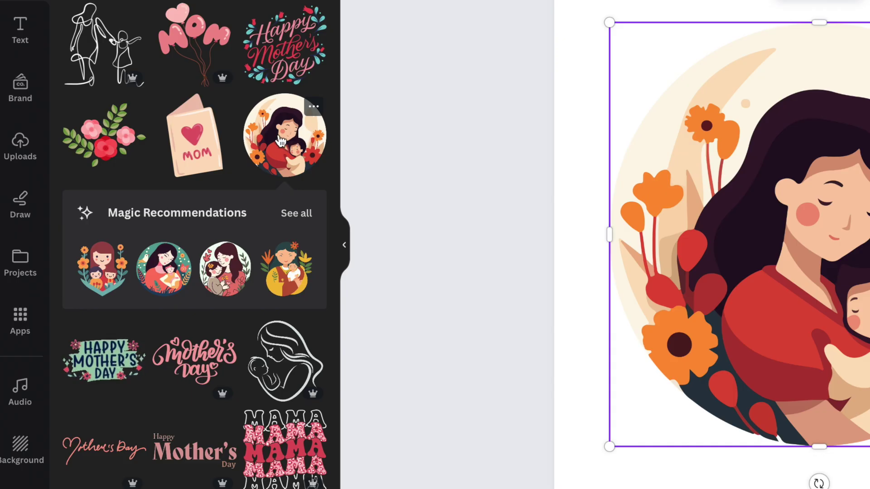
# Look up graphics similar to the placed mother-and-child illustration.
pyautogui.moveTo(214, 184)
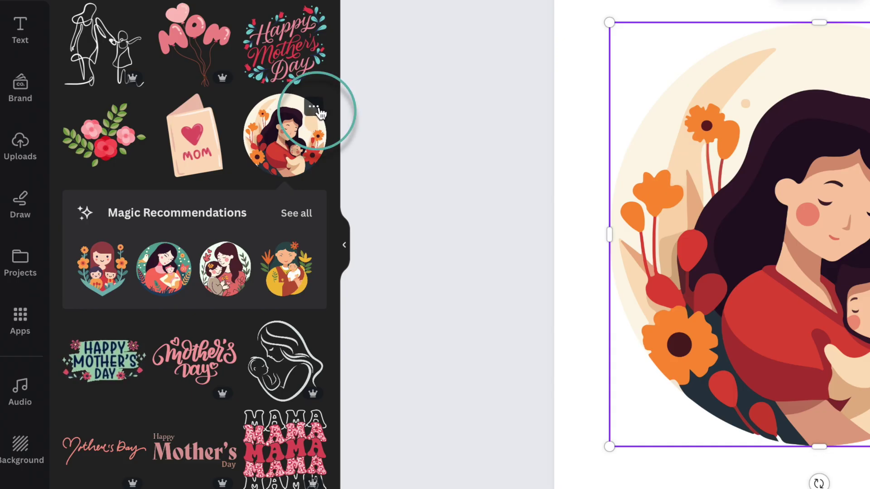
pyautogui.click(314, 107)
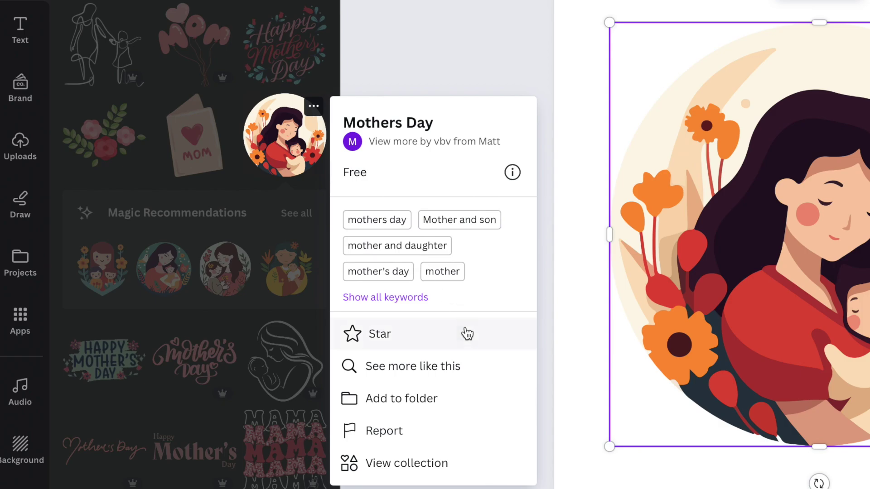
pyautogui.click(458, 371)
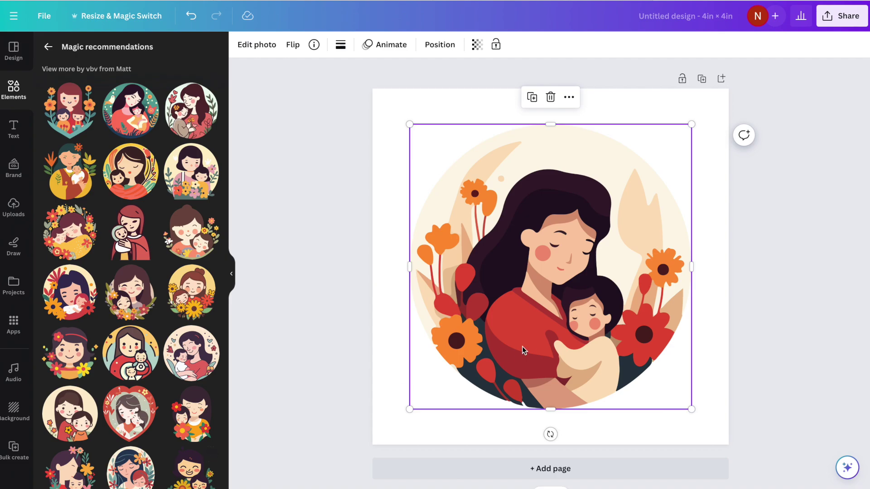
# Enlarge the mother-and-child illustration to nearly fill the page and reposition it near the page center.
pyautogui.moveTo(409, 124); pyautogui.dragTo(390, 104)
pyautogui.moveTo(692, 409); pyautogui.dragTo(713, 430)
pyautogui.moveTo(580, 341); pyautogui.dragTo(576, 344)
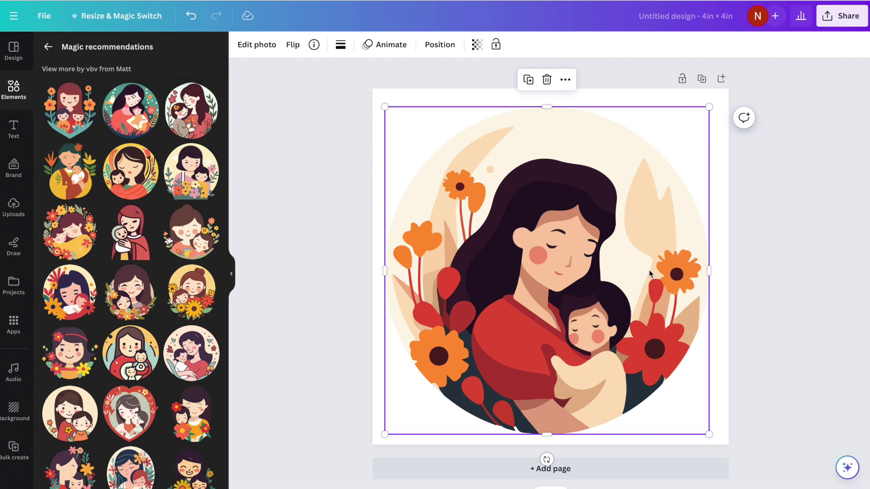
# Add a text box reading "Happy Mother’s Day" and place it near the top of the illustration.
pyautogui.click(13, 129)
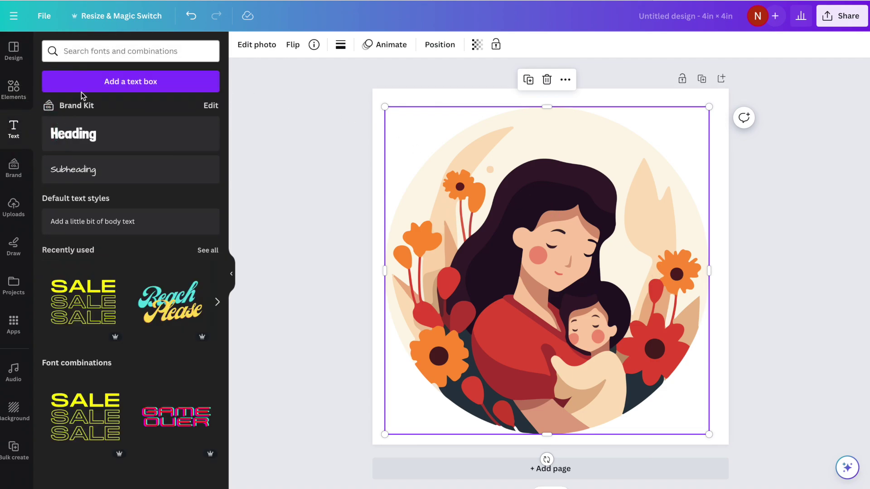
pyautogui.click(101, 86)
pyautogui.write('Happy M')
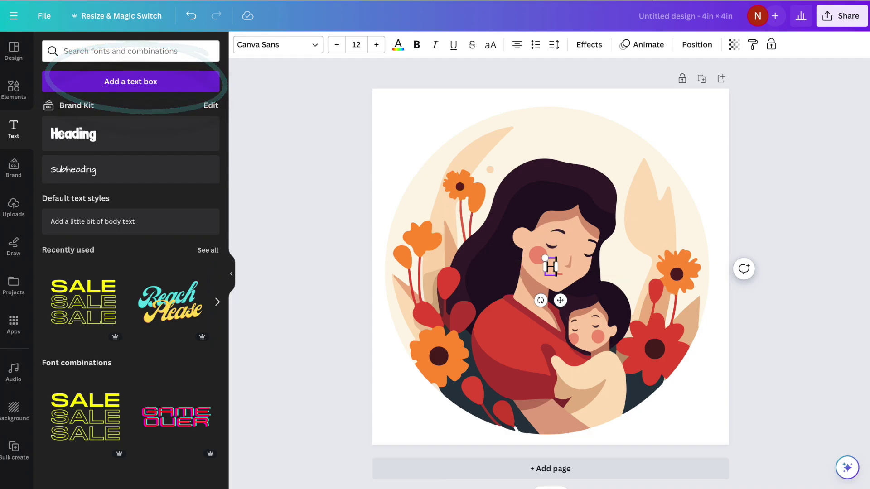
pyautogui.write('other’s Day')
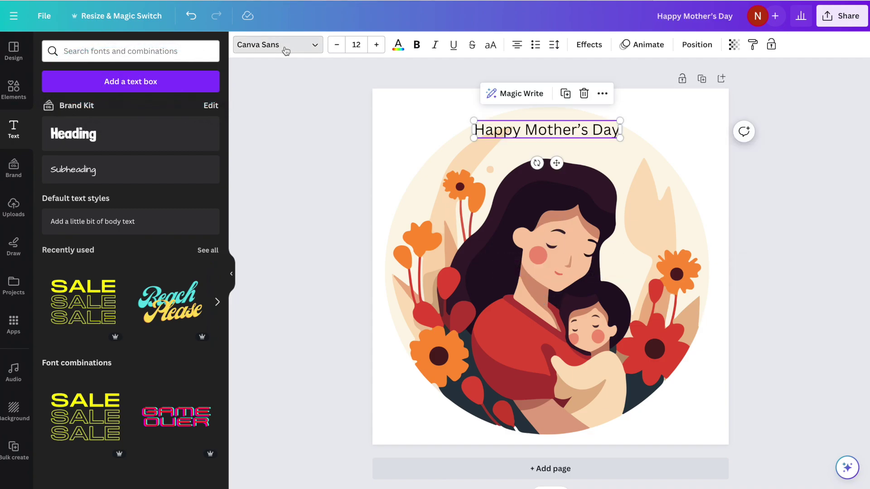
# Set the "Happy Mother’s Day" text to the More Sugar font, enlarge it to about size 15.8 and reposition it above the mother's head.
pyautogui.click(285, 50)
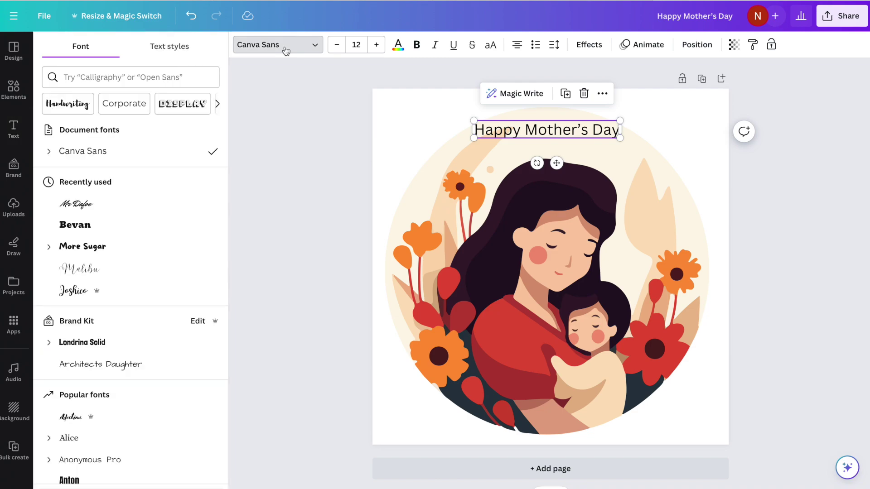
pyautogui.click(104, 247)
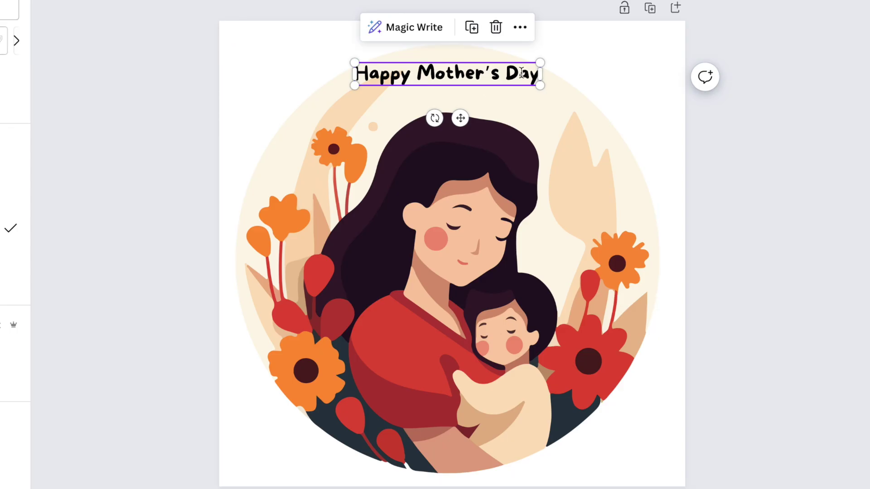
pyautogui.moveTo(541, 86); pyautogui.dragTo(598, 101)
pyautogui.moveTo(516, 80); pyautogui.dragTo(499, 87)
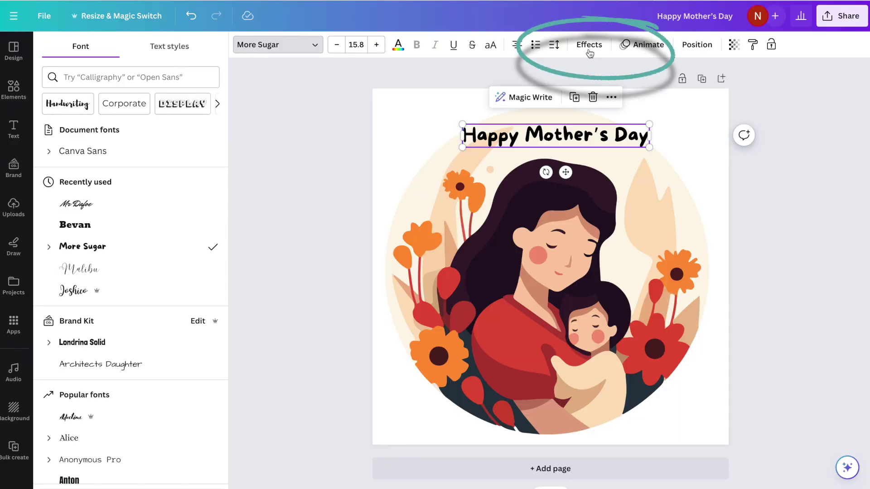
# Try the Hollow effect on the "Happy Mother’s Day" text, and apply the Lift effect with an intensity of 62 instead.
pyautogui.click(589, 48)
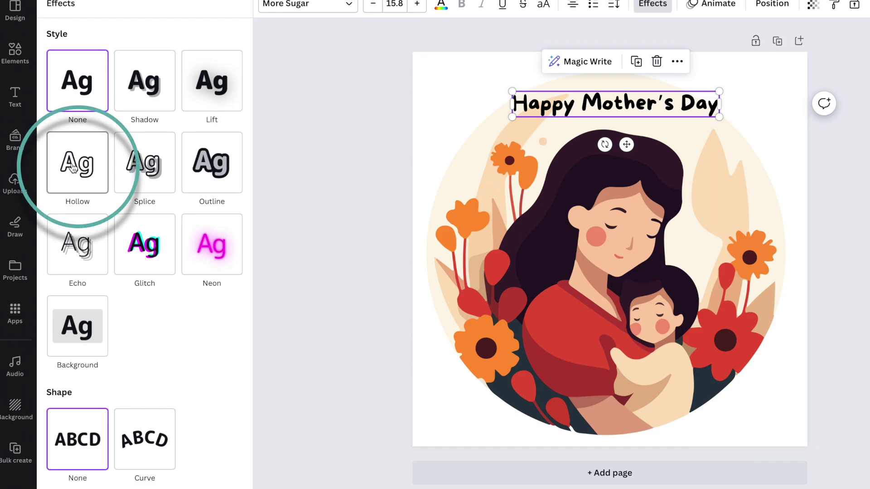
pyautogui.click(81, 187)
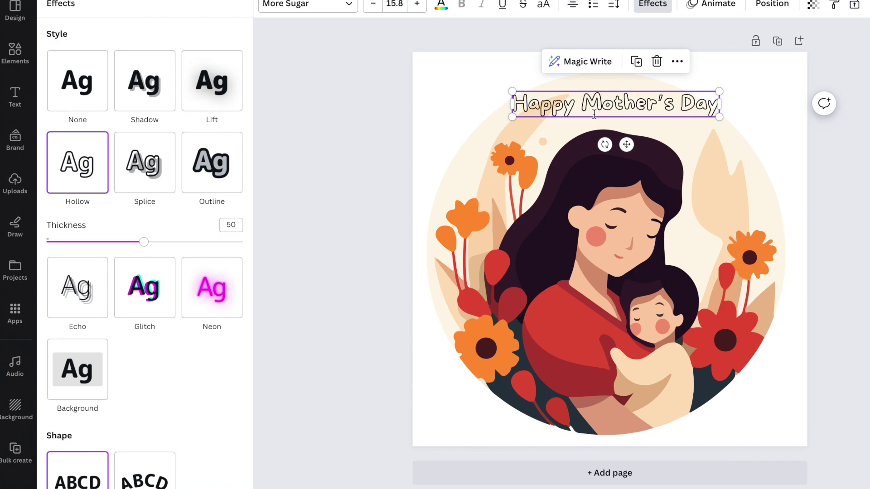
pyautogui.click(210, 100)
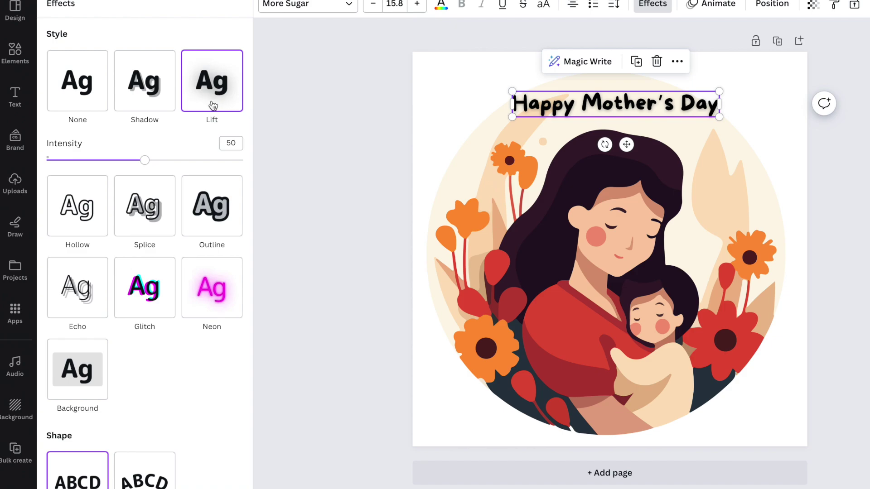
pyautogui.moveTo(146, 162)
pyautogui.mouseDown()
pyautogui.moveTo(188, 163)
pyautogui.moveTo(94, 161)
pyautogui.moveTo(172, 164)
pyautogui.mouseUp()
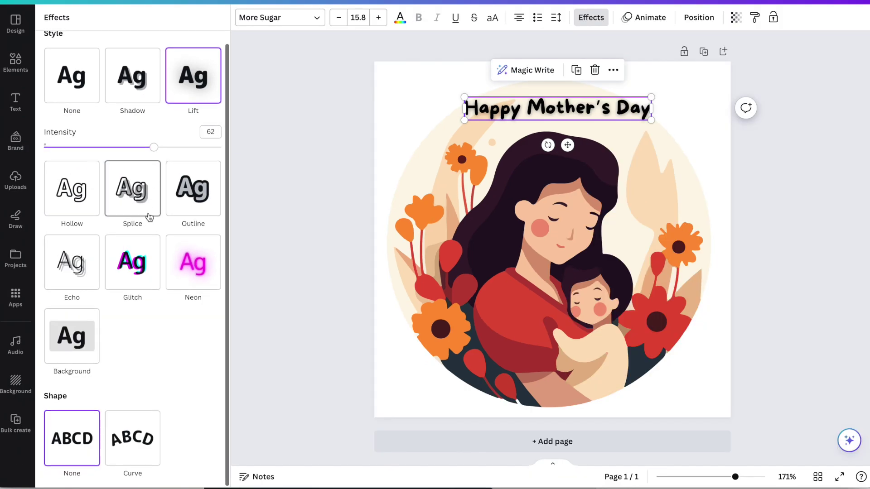
# Curve the "Happy Mother’s Day" text with a Curve value of 31 and move it up along the illustration's upper edge.
pyautogui.scroll(1, 136, 331)
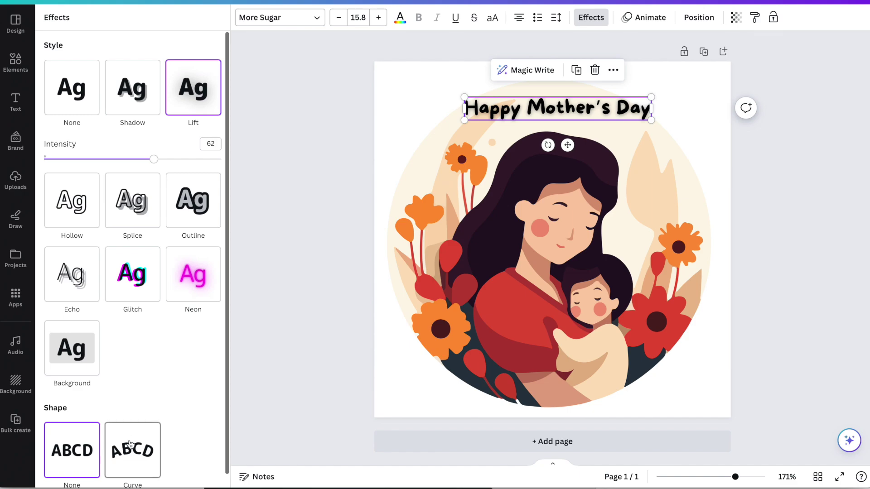
pyautogui.scroll(-1, 130, 444)
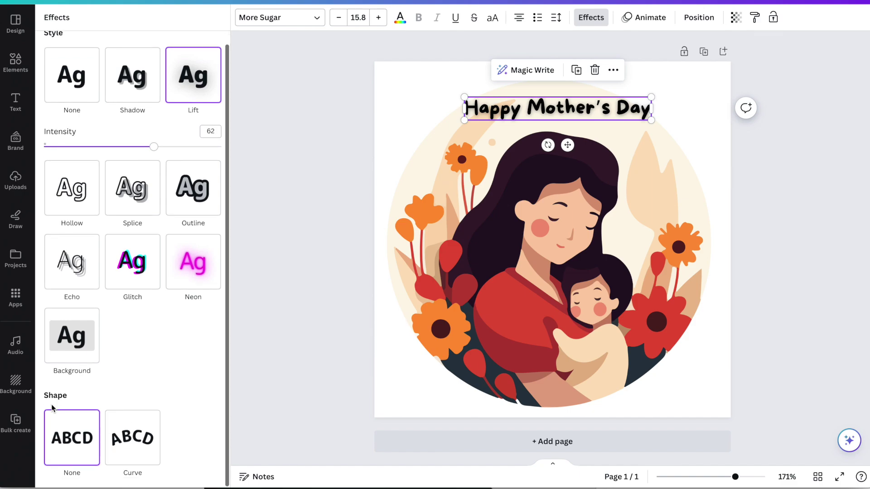
pyautogui.click(138, 439)
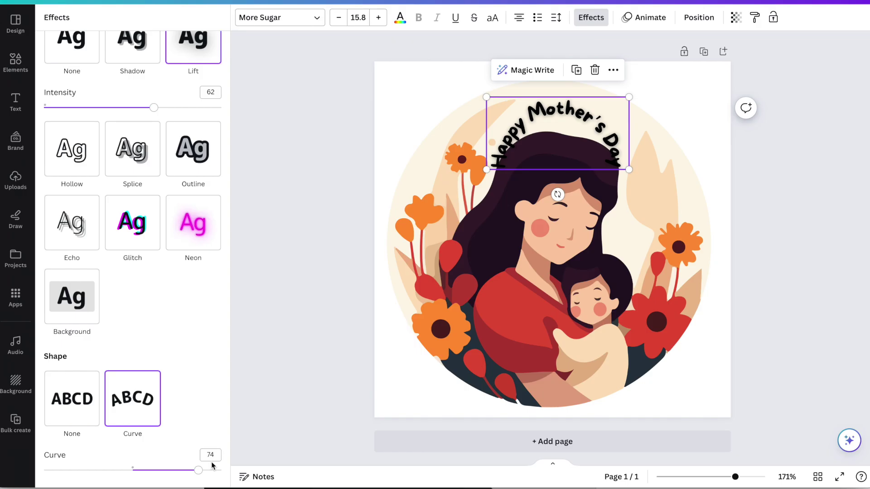
pyautogui.moveTo(200, 474); pyautogui.dragTo(162, 471)
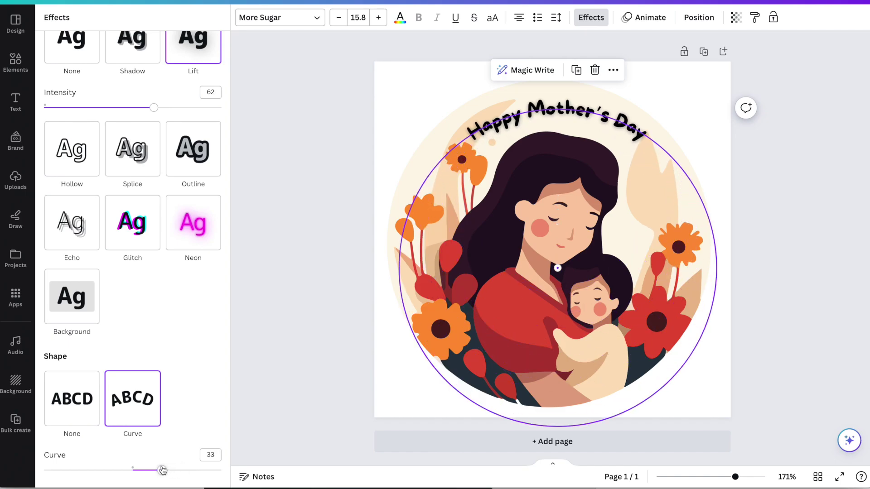
pyautogui.moveTo(544, 97); pyautogui.dragTo(539, 96)
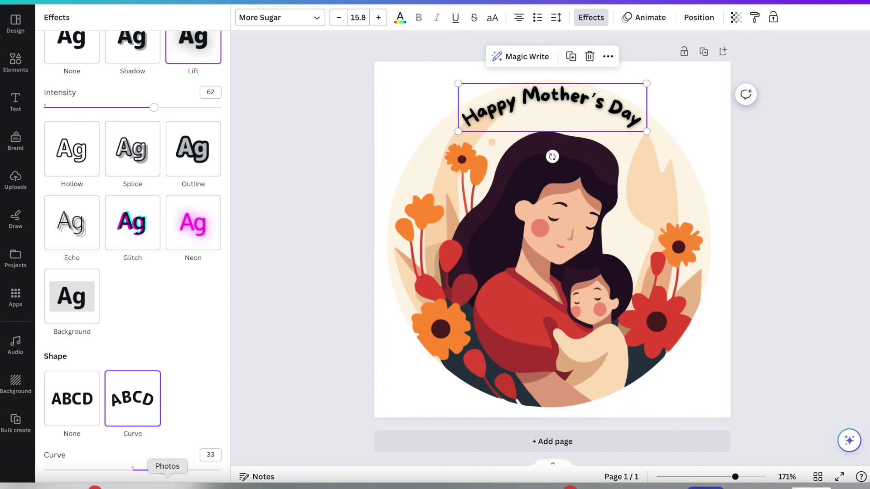
pyautogui.moveTo(166, 475); pyautogui.dragTo(160, 475)
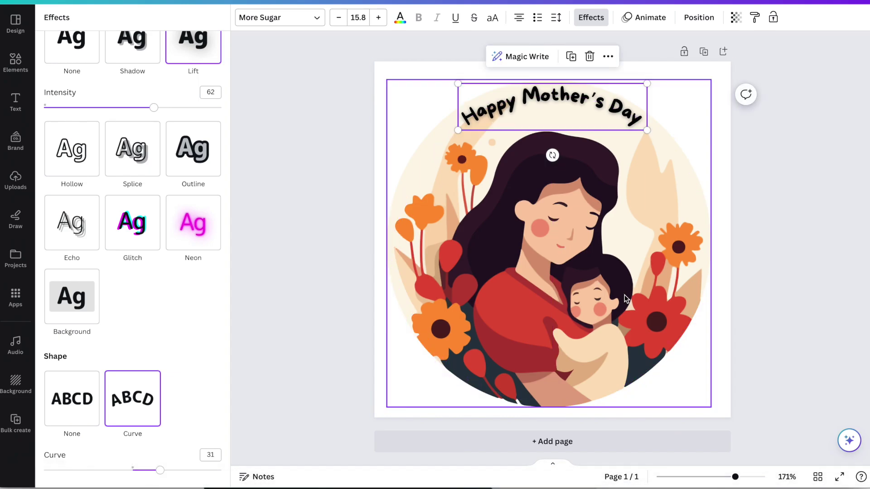
pyautogui.click(715, 119)
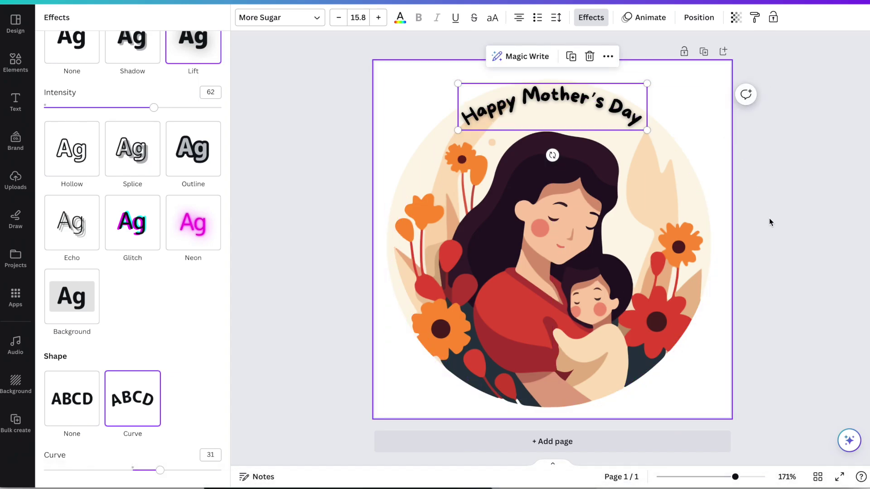
pyautogui.click(773, 231)
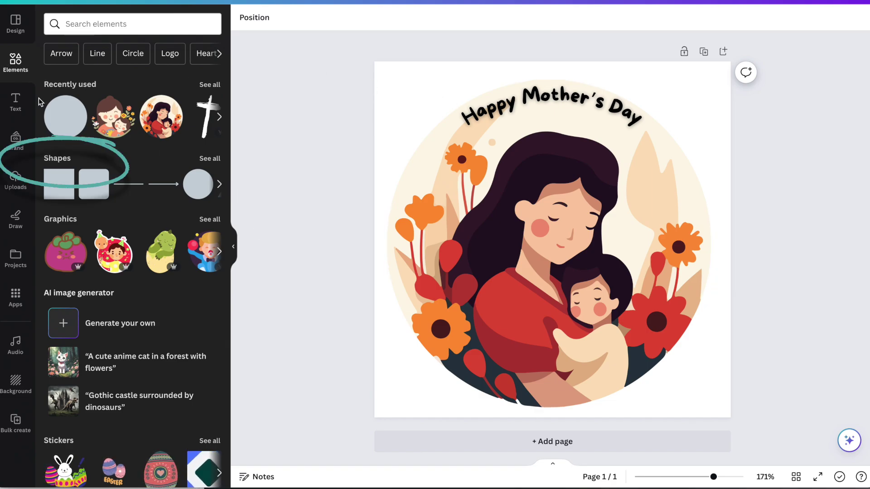
# Add a circle shape to the page and fill it with the red from the illustration's photo colors.
pyautogui.click(58, 159)
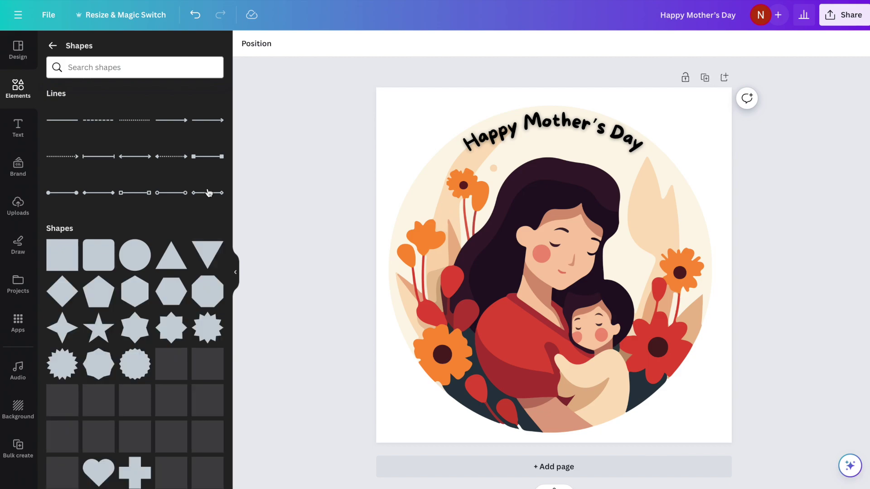
pyautogui.scroll(-2, 160, 247)
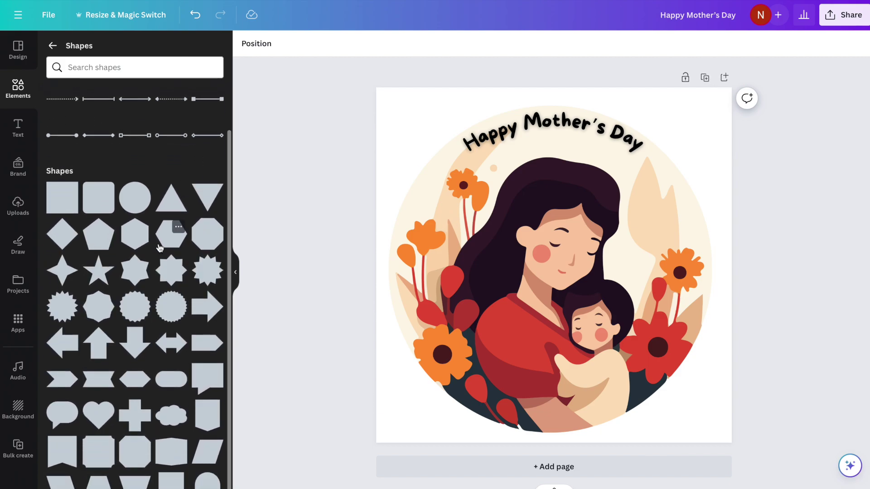
pyautogui.click(133, 201)
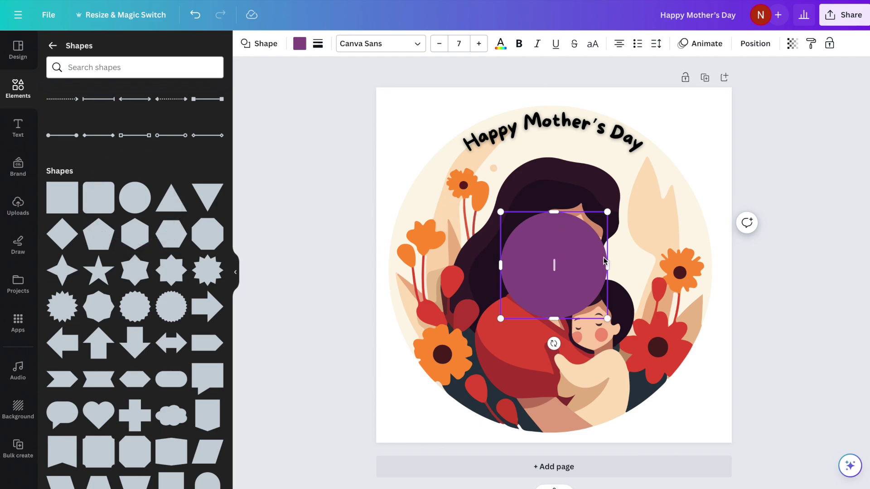
pyautogui.click(302, 47)
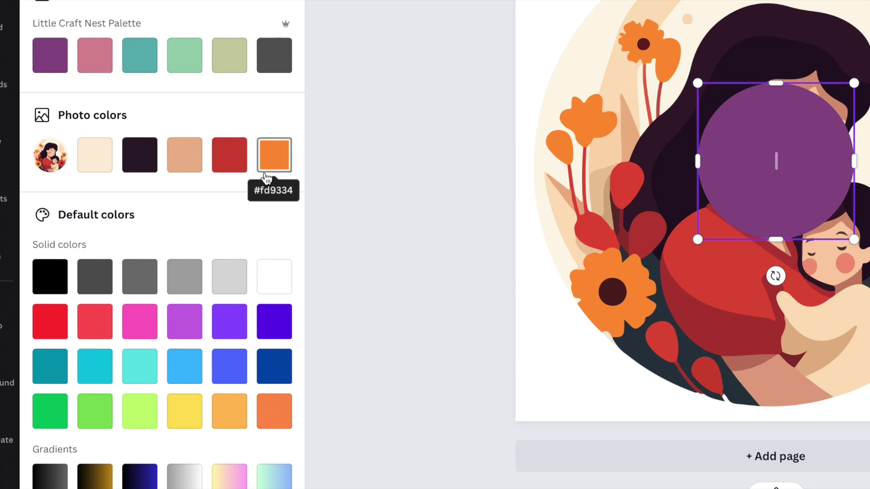
pyautogui.click(230, 163)
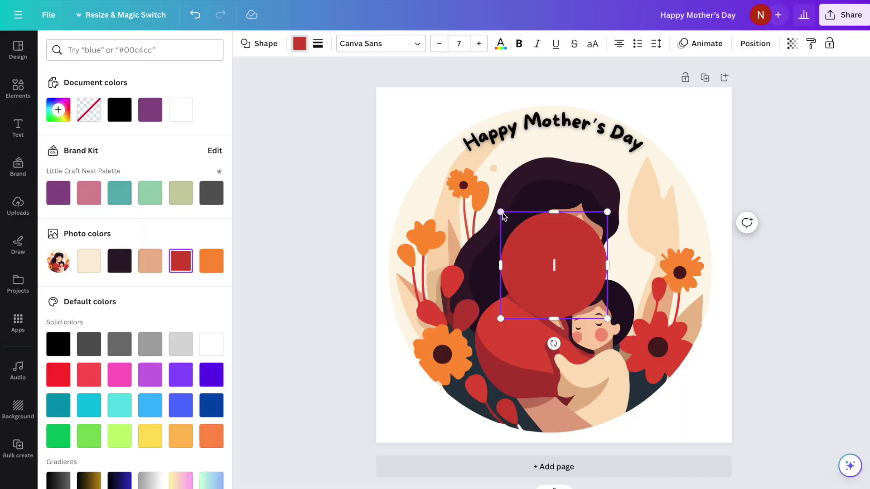
# Enlarge the red circle to about 3.8 × 3.8 in so it extends past the round illustration.
pyautogui.moveTo(503, 212); pyautogui.dragTo(394, 123)
pyautogui.moveTo(607, 319); pyautogui.dragTo(743, 427)
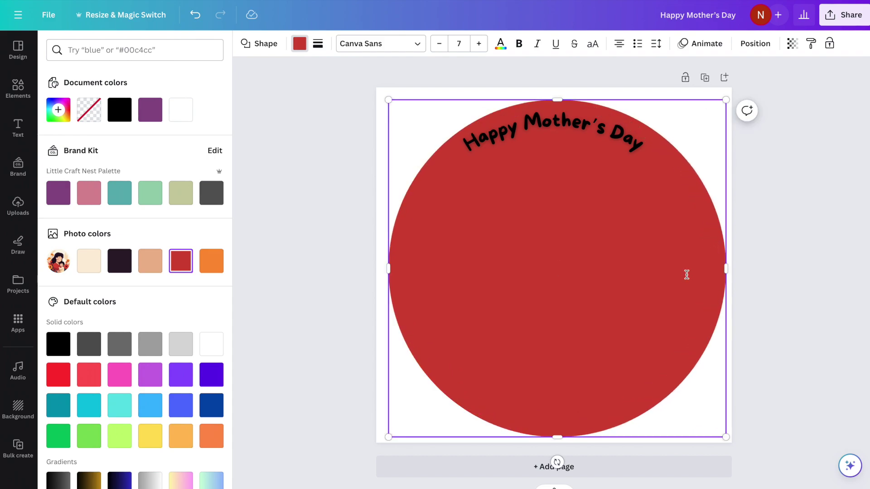
pyautogui.click(687, 274)
# Reorder the layers so that the red circle sits directly beneath the mother-and-child illustration.
pyautogui.click(756, 44)
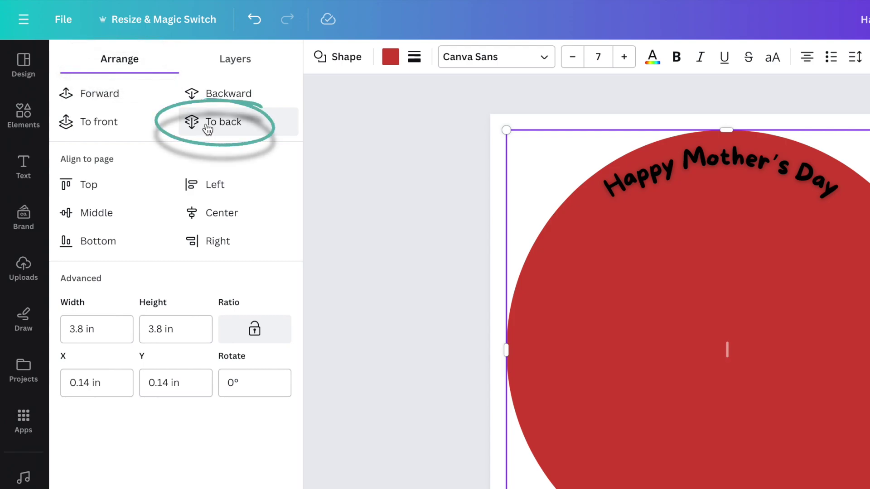
pyautogui.click(236, 63)
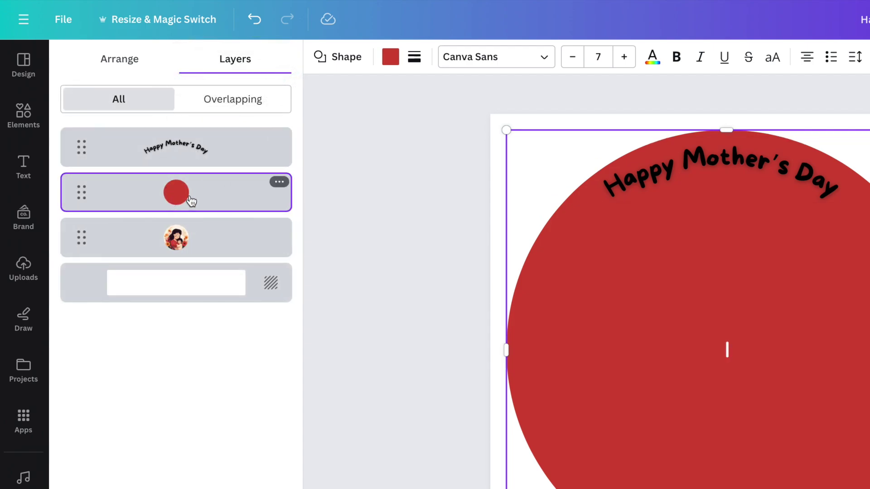
pyautogui.moveTo(188, 200); pyautogui.dragTo(185, 259)
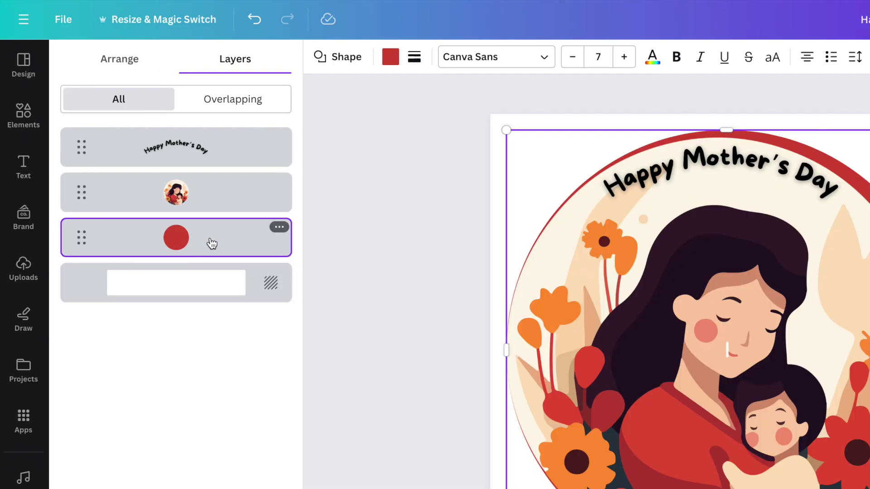
# Select the illustration together with the red circle and align them to each other by Middle and Center.
pyautogui.keyDown('shift'); pyautogui.click(135, 201); pyautogui.keyUp('shift')
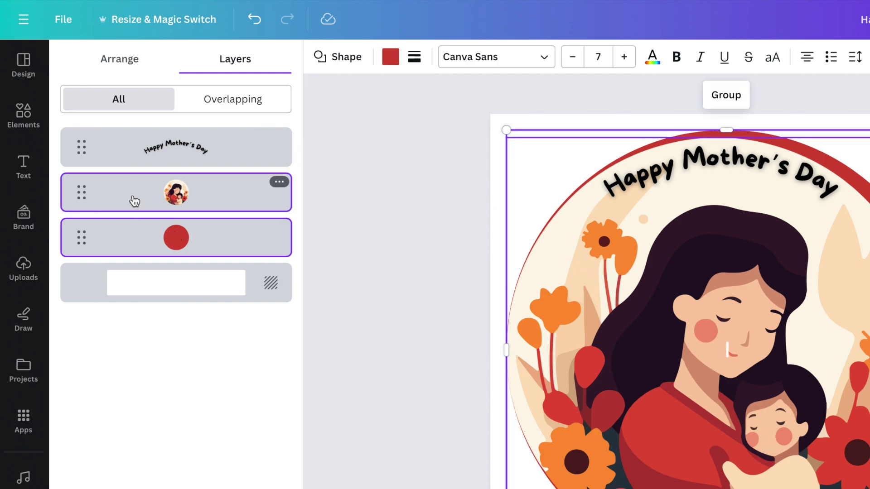
pyautogui.click(120, 64)
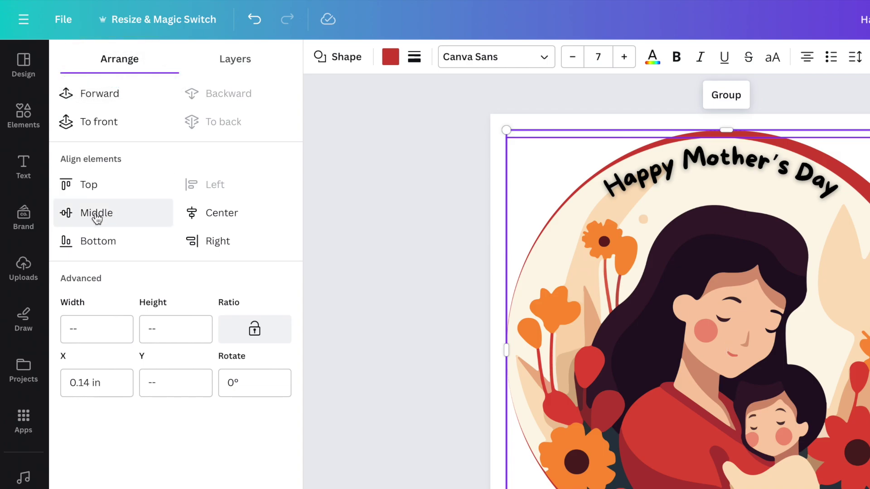
pyautogui.click(97, 217)
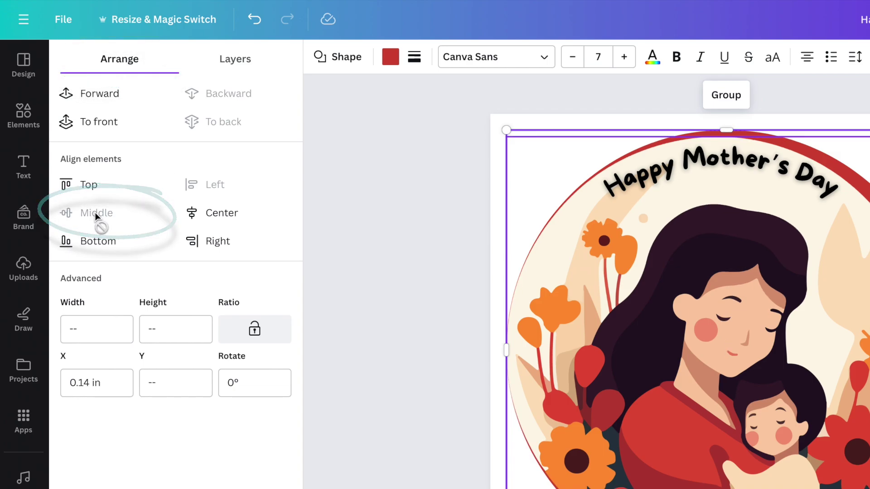
pyautogui.click(209, 214)
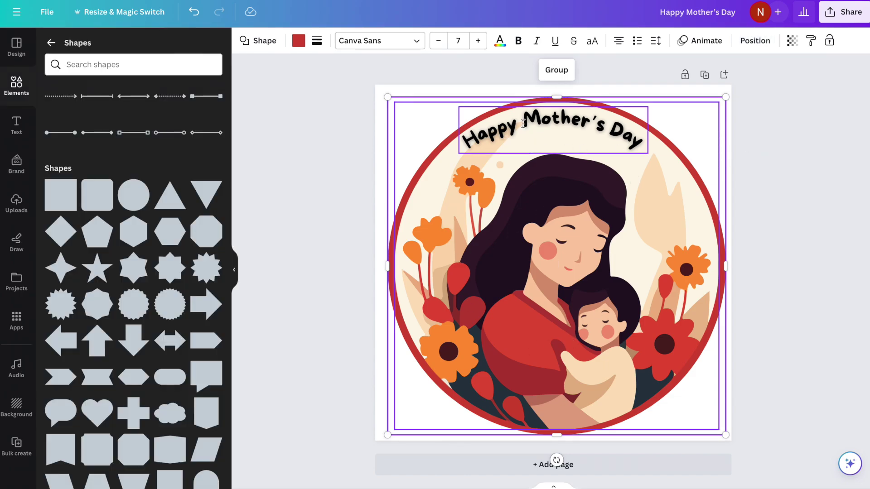
# Shift the curved "Happy Mother's Day" text slightly right to centre it within the top of the circle.
pyautogui.click(544, 128)
pyautogui.moveTo(544, 124); pyautogui.dragTo(550, 123)
pyautogui.click(669, 183)
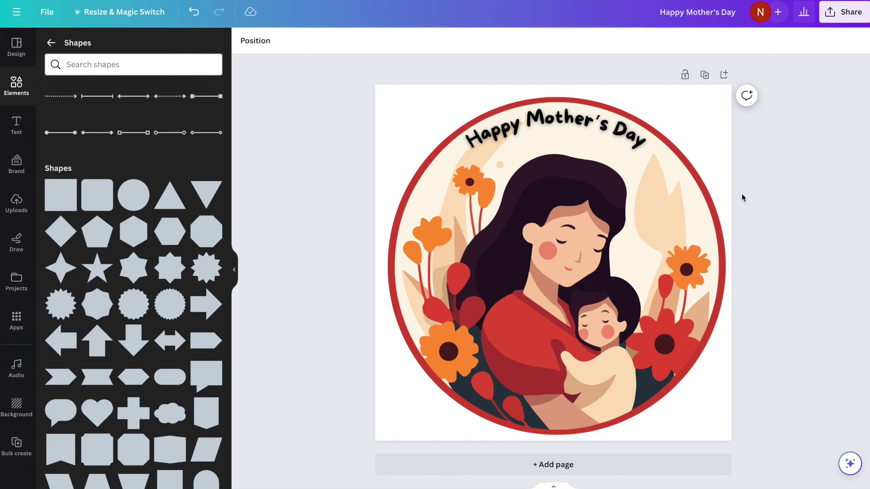
# Download the finished Mother's Day design as a PNG file.
pyautogui.click(843, 12)
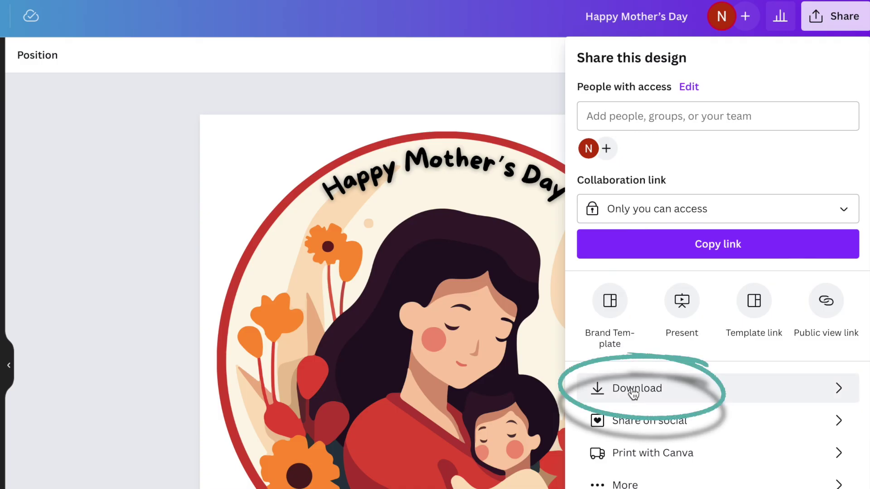
pyautogui.click(674, 288)
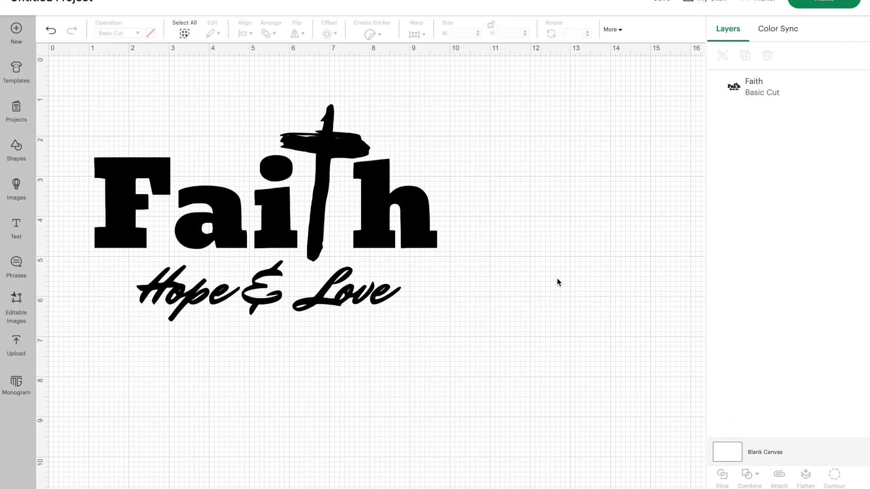
# In Cricut Design Space, start an image upload and load Happy Mother's Day-3.png from the Downloads folder.
pyautogui.click(17, 347)
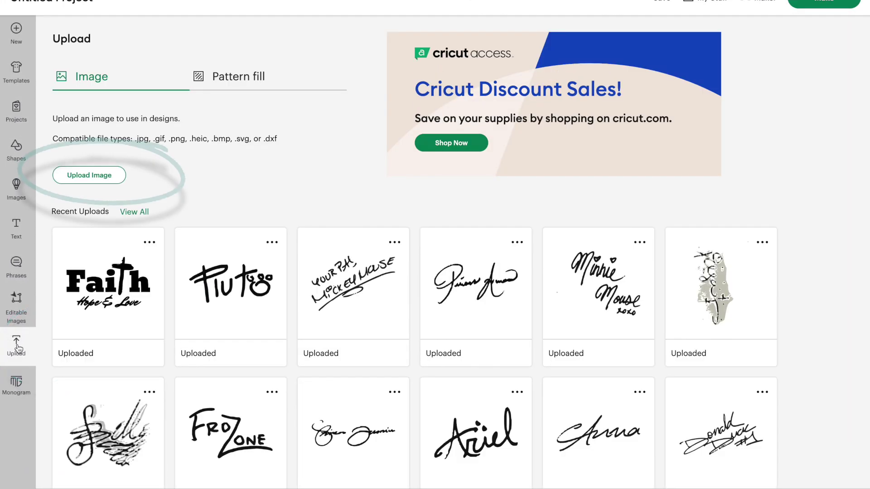
pyautogui.click(105, 176)
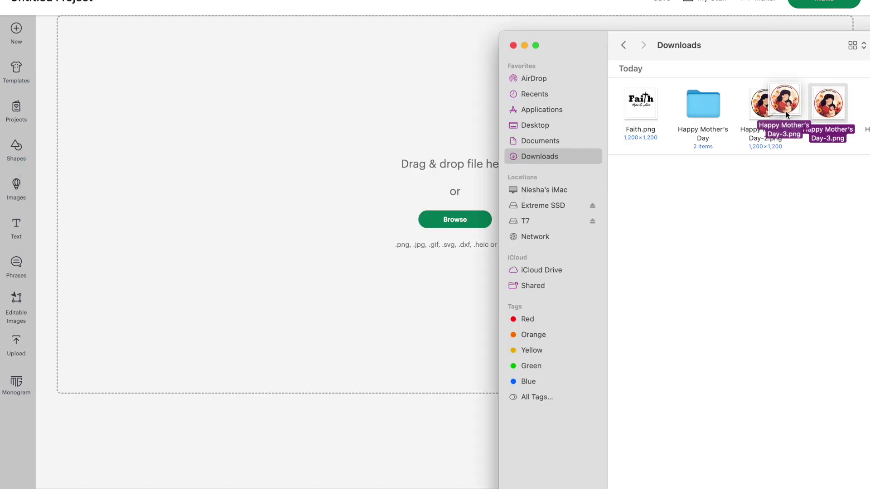
pyautogui.moveTo(786, 110); pyautogui.dragTo(461, 142)
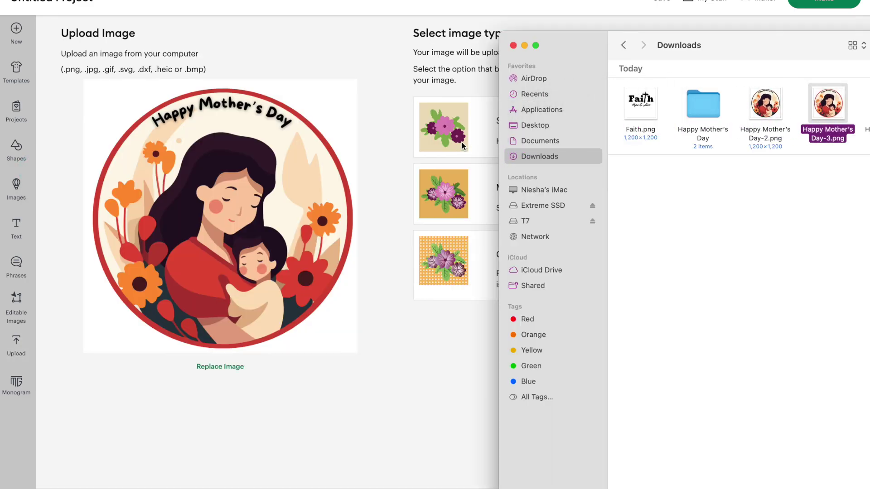
pyautogui.click(380, 139)
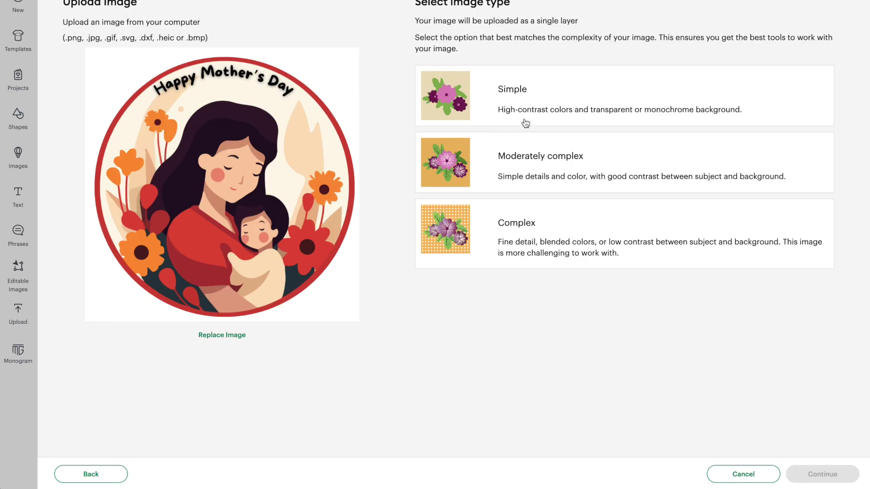
# Set the image type to Complex, then remove the white background around the circular graphic and apply it.
pyautogui.click(562, 240)
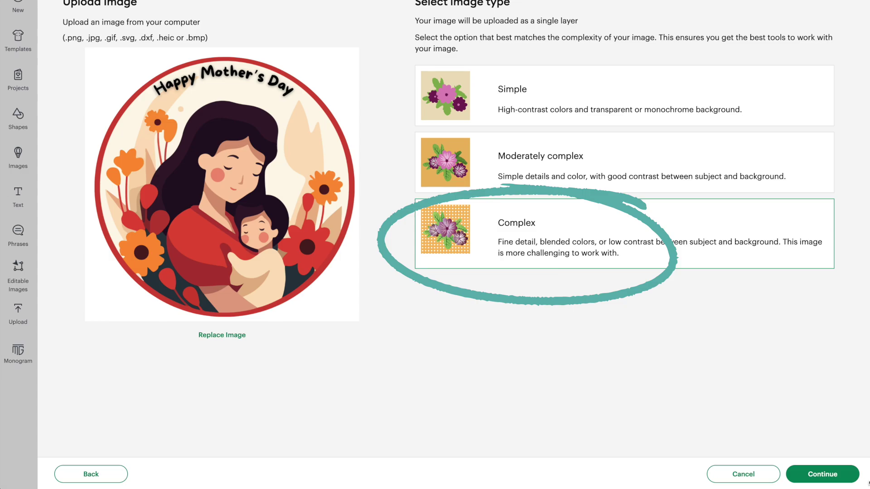
pyautogui.click(838, 478)
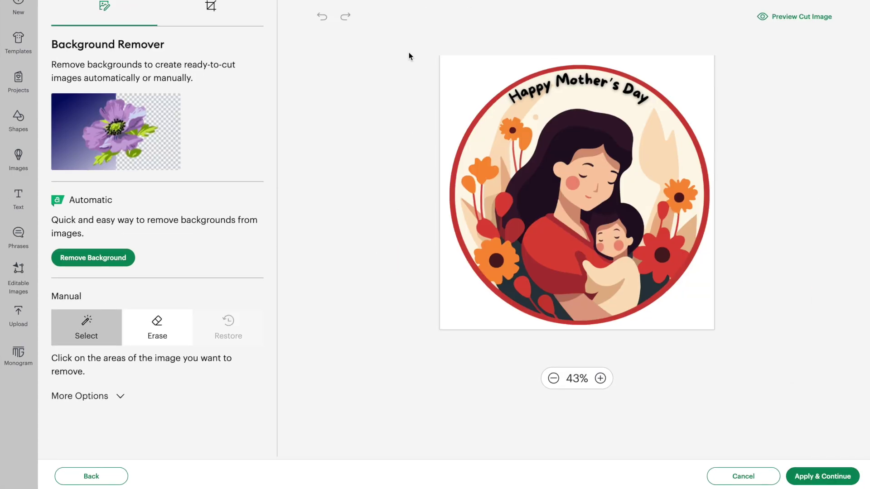
pyautogui.click(459, 64)
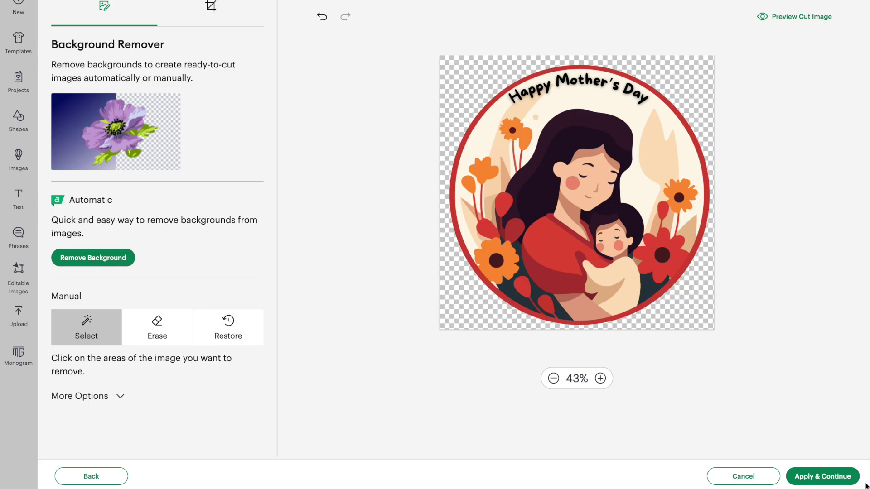
pyautogui.click(829, 477)
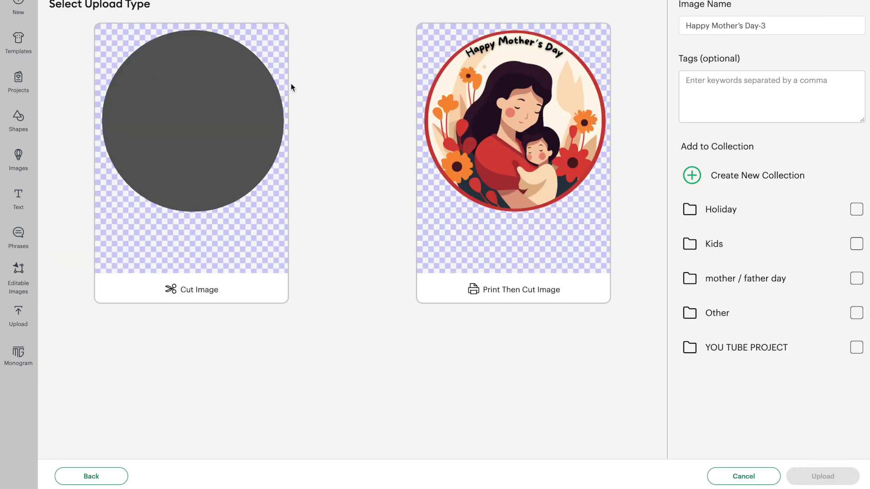
# Upload the graphic as a Print Then Cut image and add it to the canvas.
pyautogui.click(572, 241)
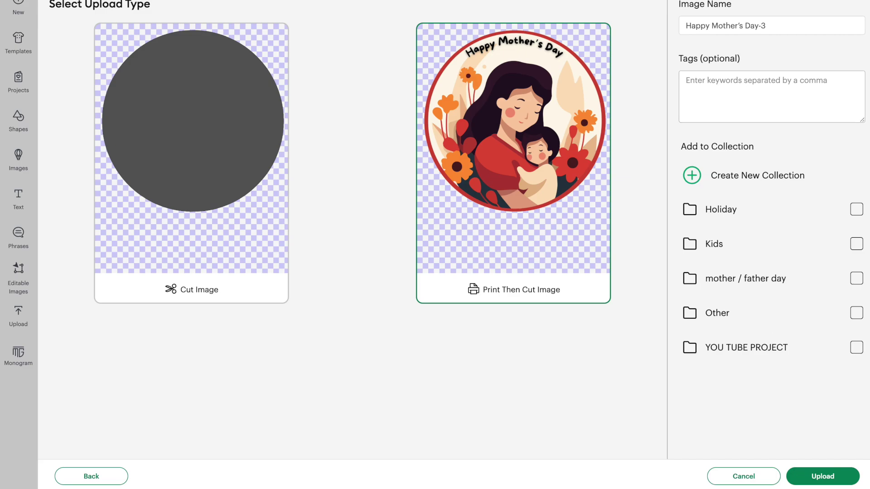
pyautogui.click(827, 480)
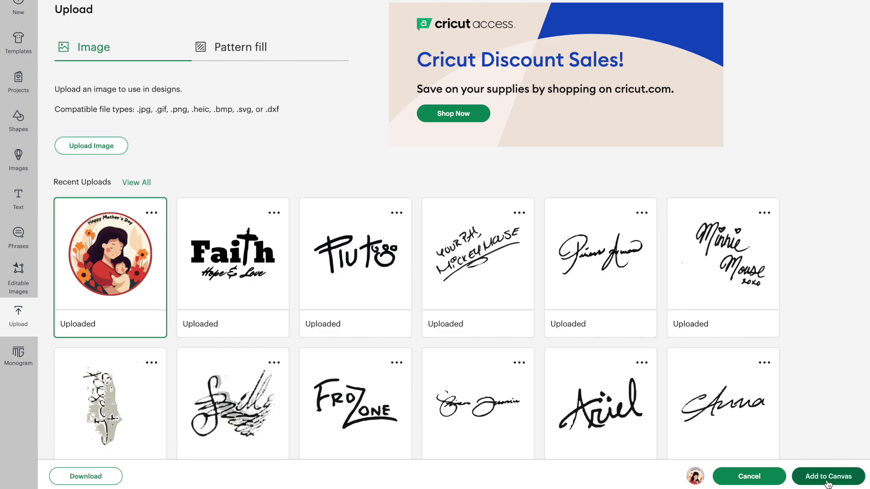
pyautogui.click(827, 476)
# Place the Mother's Day graphic right of the Faith design and scale it down to about 4.37 × 4.37 in.
pyautogui.moveTo(350, 103); pyautogui.dragTo(479, 118)
pyautogui.moveTo(478, 168); pyautogui.dragTo(580, 184)
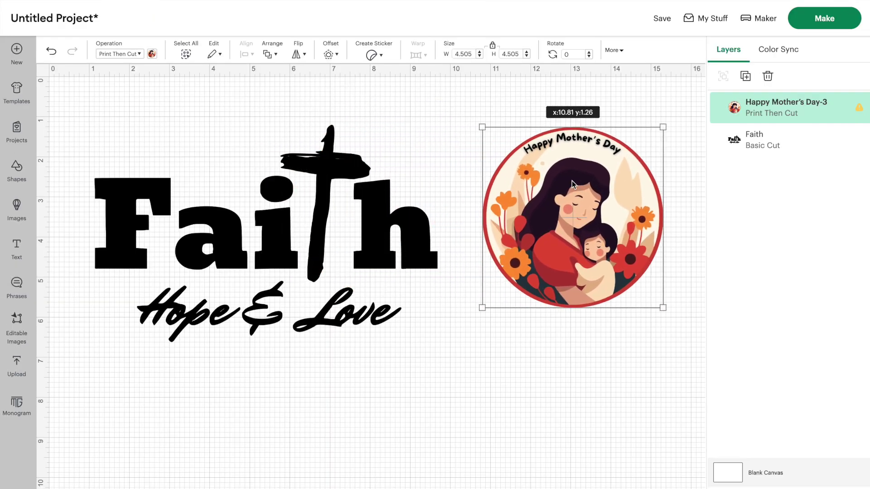
pyautogui.moveTo(666, 128); pyautogui.dragTo(658, 133)
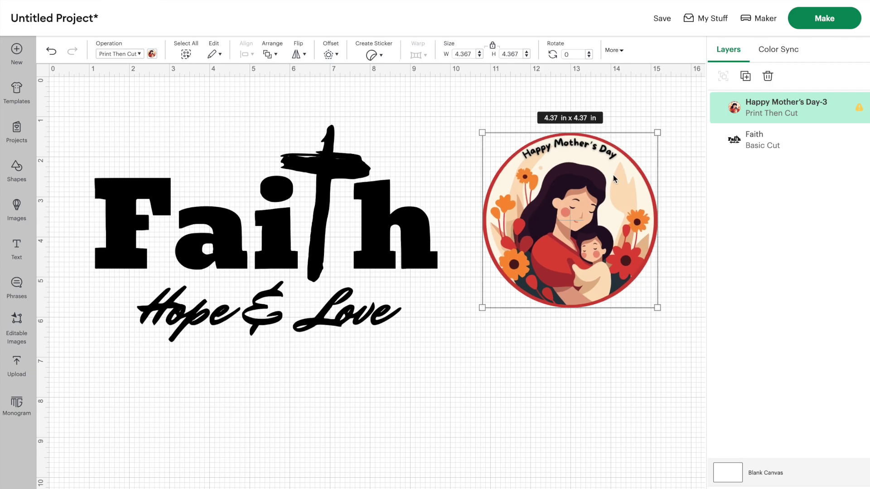